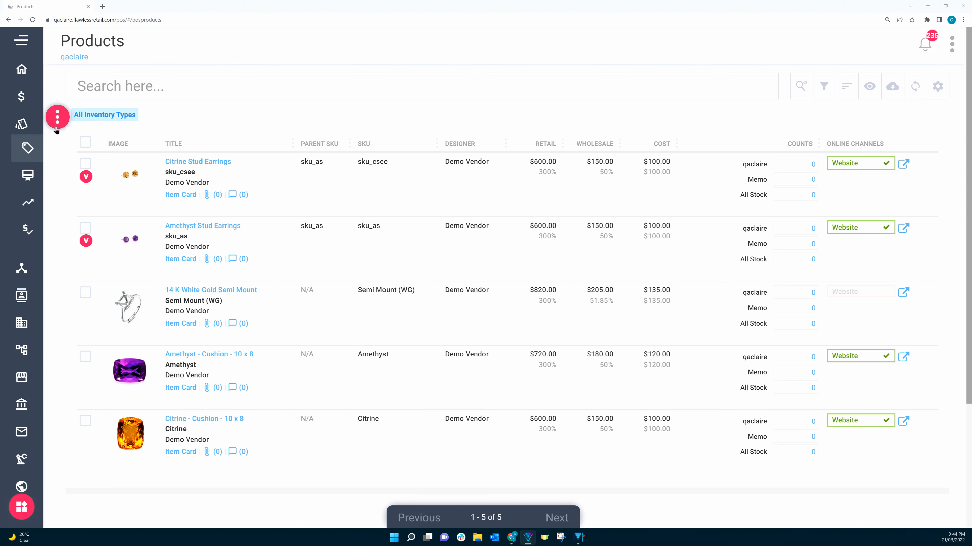
Create a new simple-view product titled Amethyst Party Ring with Demo Vendor as the vendor
{"action": "left_click", "coordinate": [58, 116]}
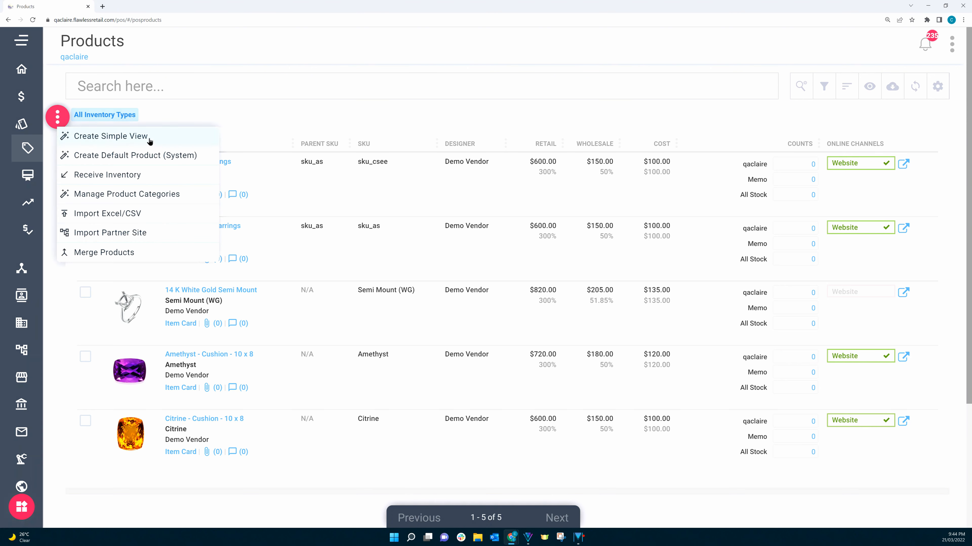
{"action": "left_click", "coordinate": [133, 138]}
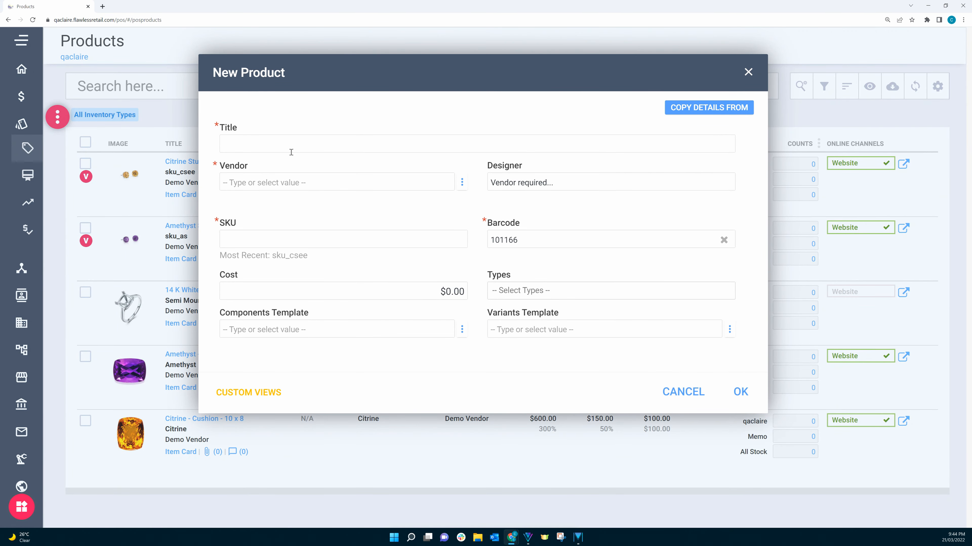
{"action": "left_click", "coordinate": [263, 141]}
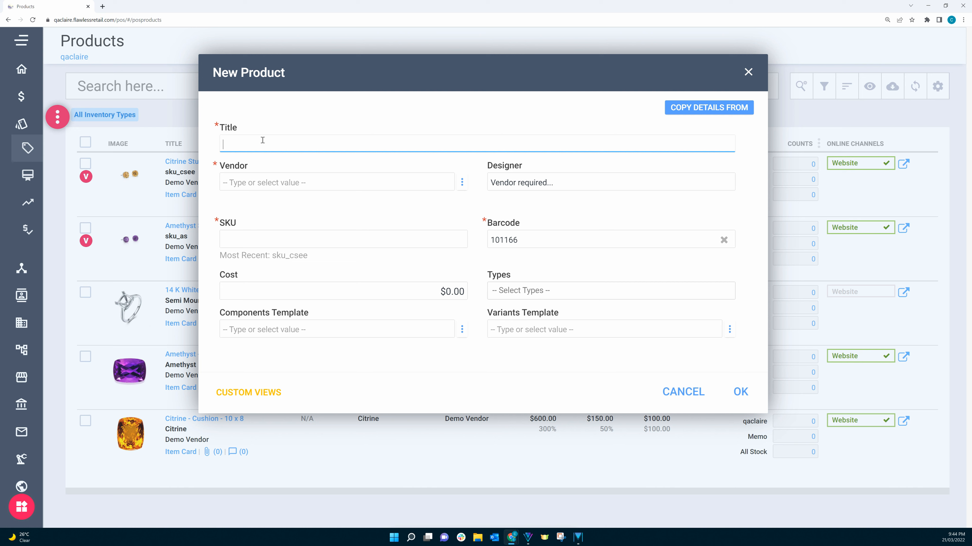
{"action": "type", "text": "Amethyst Party Ring"}
{"action": "left_click", "coordinate": [261, 184]}
{"action": "type", "text": "demo Vendor"}
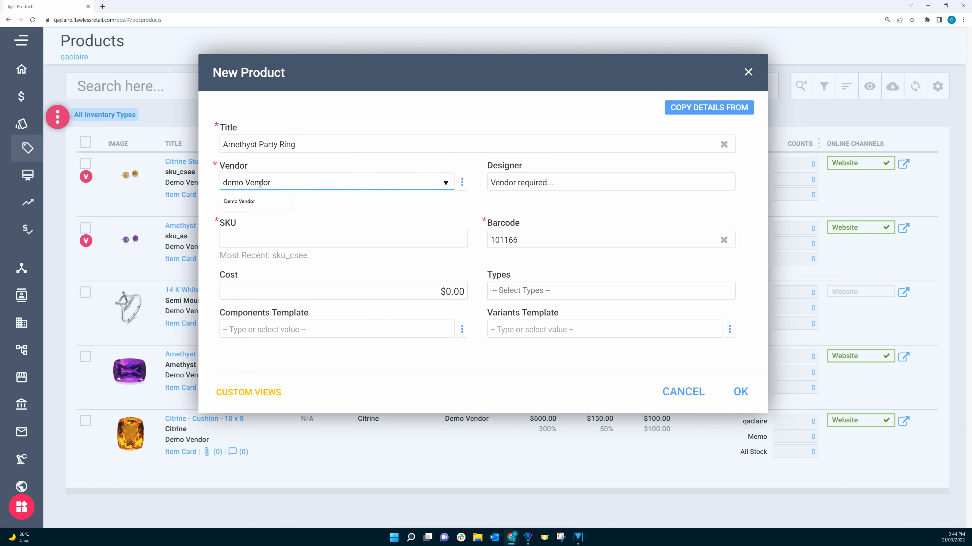
{"action": "left_click", "coordinate": [250, 202]}
Set the new product's SKU to sku_apr and its cost to $100.00
{"action": "left_click", "coordinate": [256, 239]}
{"action": "type", "text": "sku"}
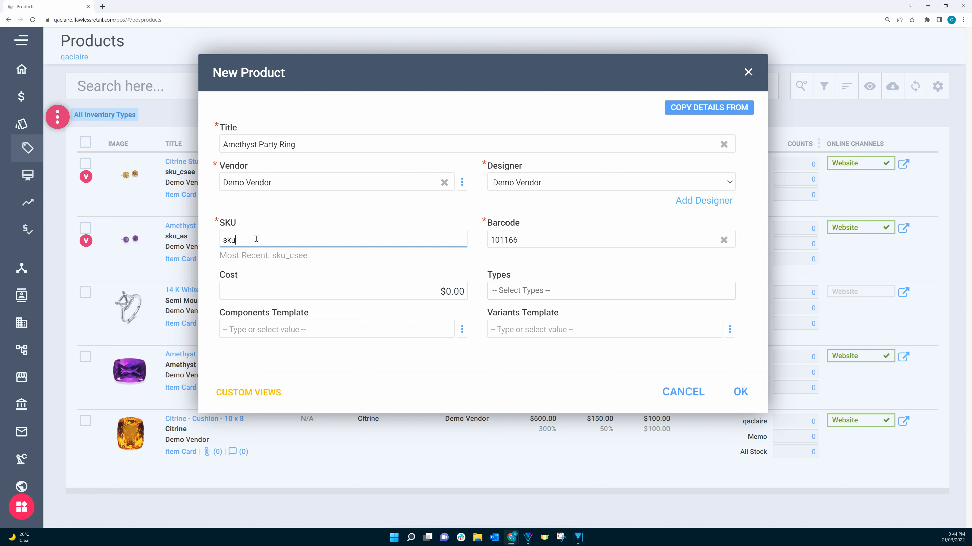
{"action": "type", "text": "_apr"}
{"action": "left_click", "coordinate": [271, 293]}
{"action": "type", "text": "100"}
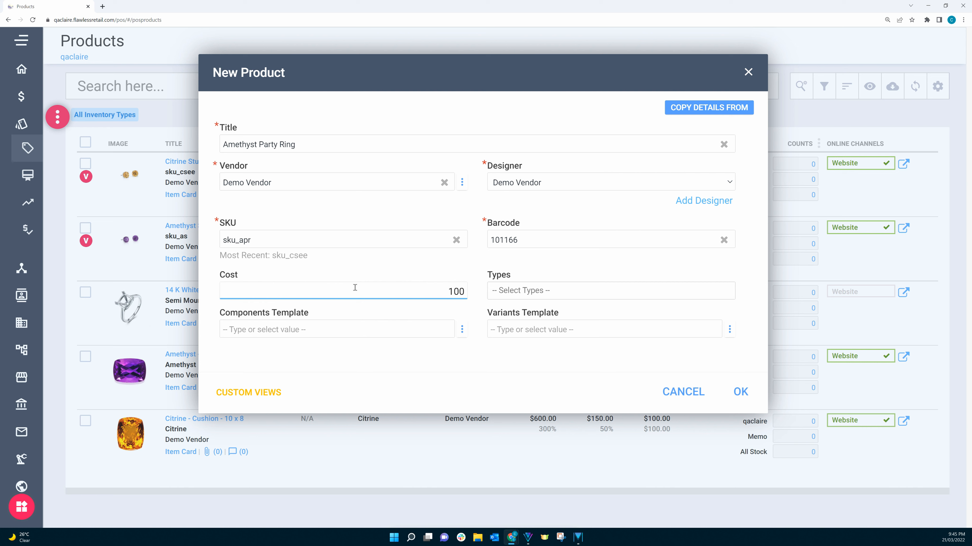
{"action": "left_click", "coordinate": [441, 312]}
Assign the Ring type to the new product
{"action": "left_click", "coordinate": [531, 291]}
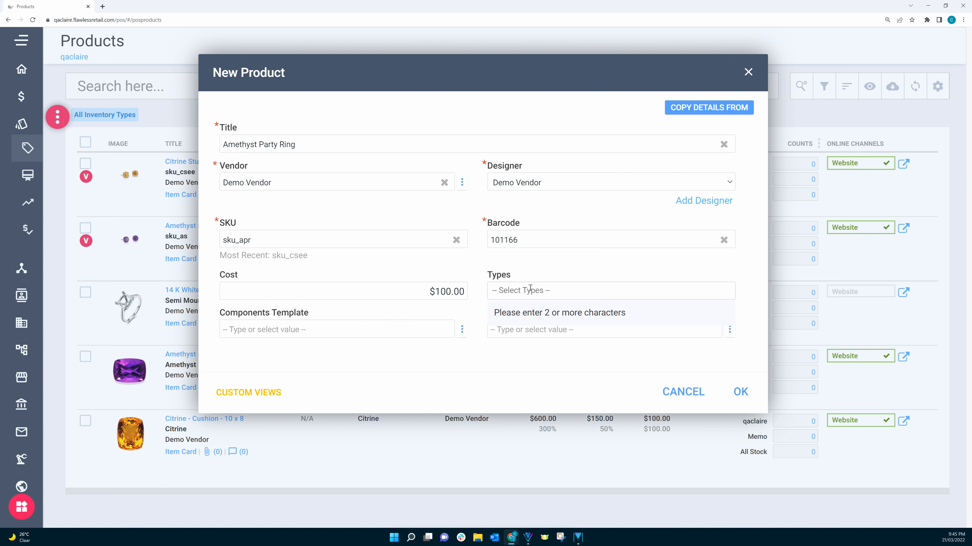
{"action": "type", "text": "Ring"}
{"action": "left_click", "coordinate": [493, 336]}
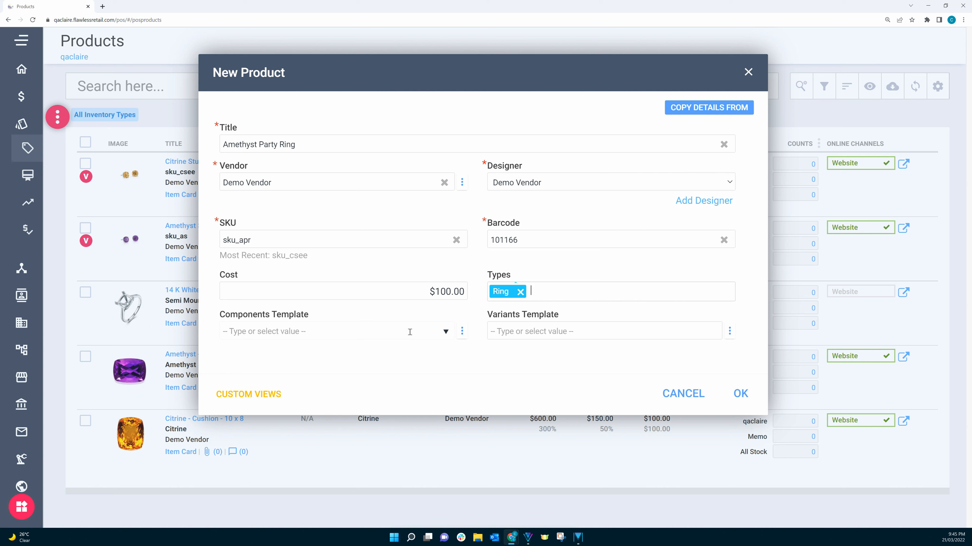
Start a new component template for the product and name it Amethyst Ring
{"action": "left_click", "coordinate": [462, 333]}
{"action": "left_click", "coordinate": [508, 347]}
{"action": "left_click", "coordinate": [281, 121]}
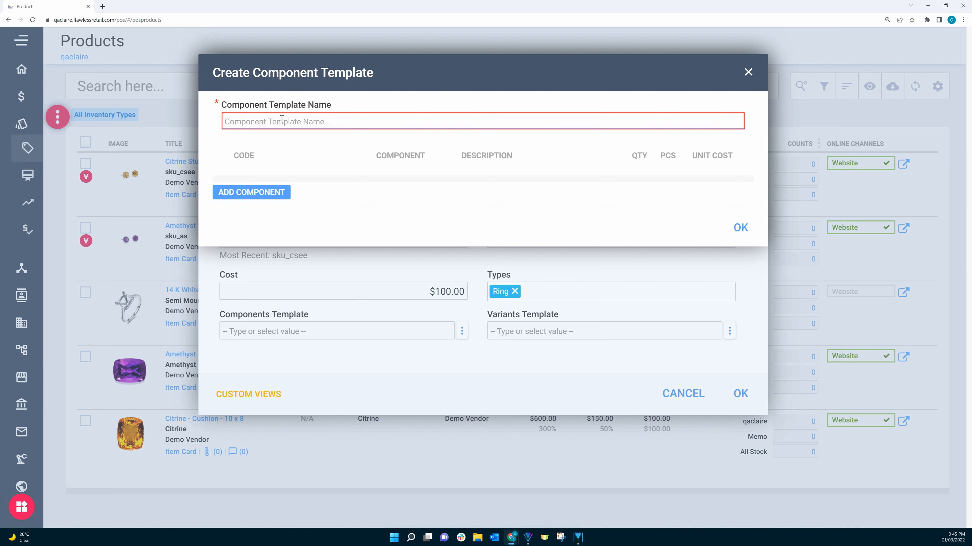
{"action": "type", "text": "Amethyst Ring"}
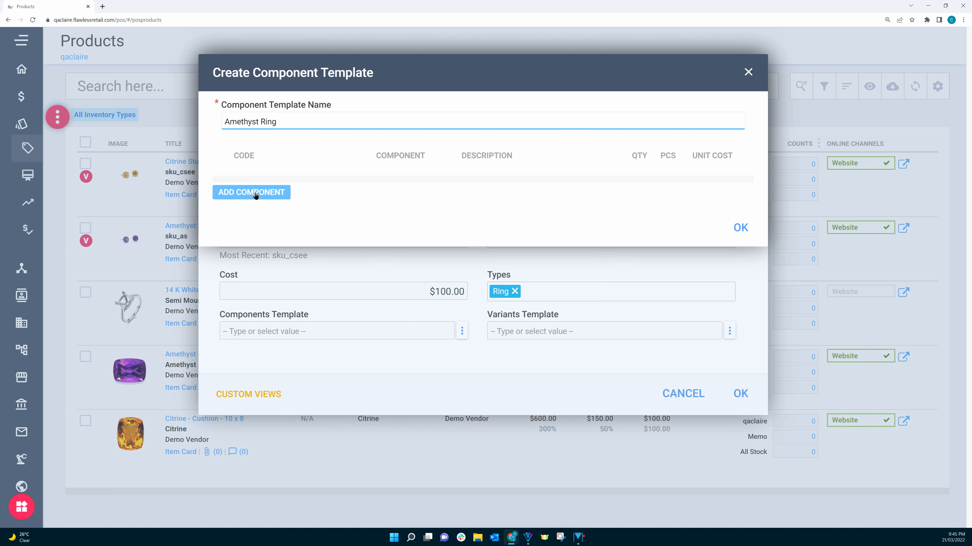
Add a component row with code CENTER-COLOR and AMETHYST, linked to the Amethyst product, with quantity 1
{"action": "left_click", "coordinate": [255, 195]}
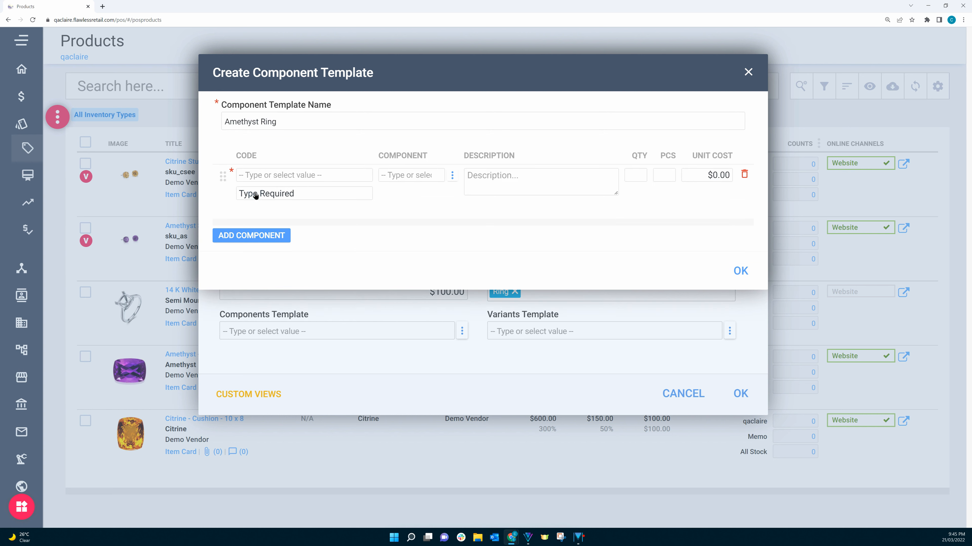
{"action": "left_click", "coordinate": [260, 175]}
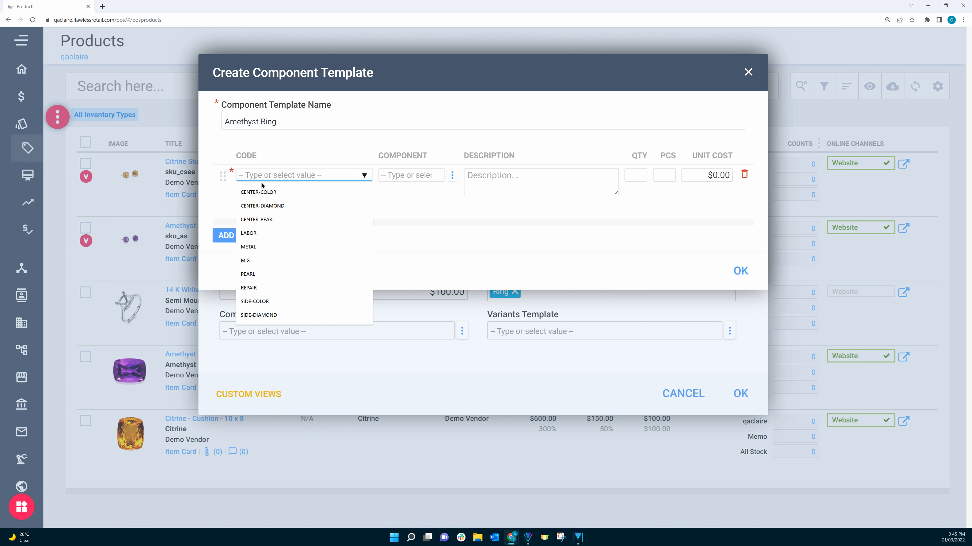
{"action": "left_click", "coordinate": [260, 192]}
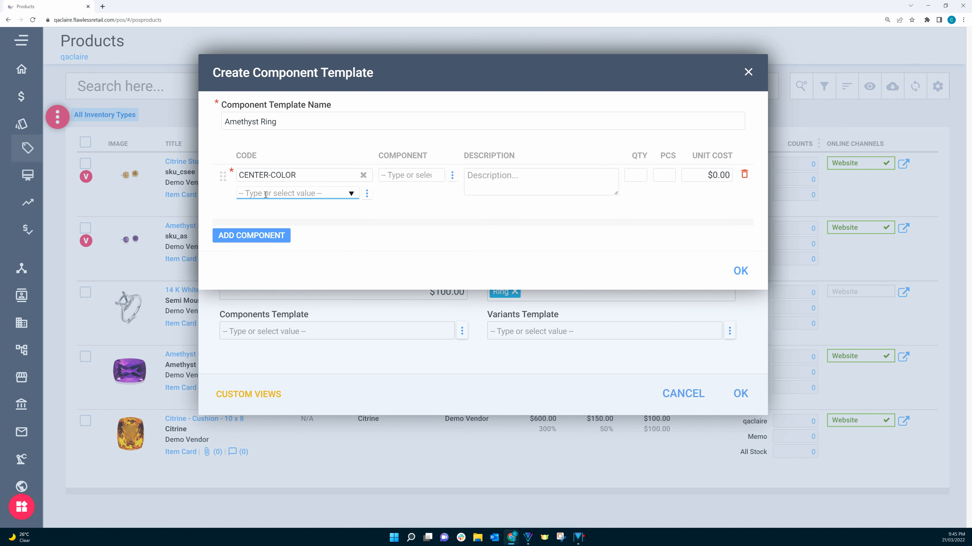
{"action": "left_click", "coordinate": [297, 194]}
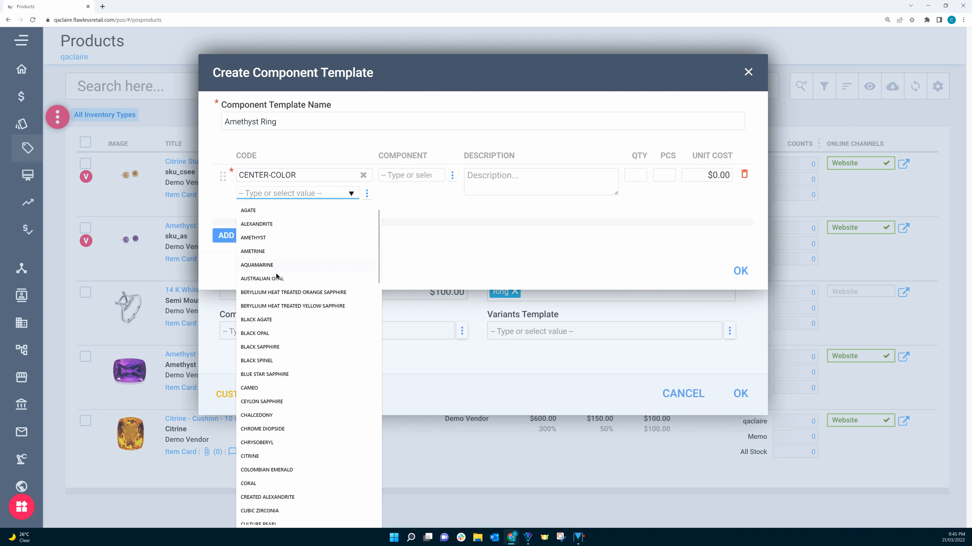
{"action": "left_click", "coordinate": [257, 239]}
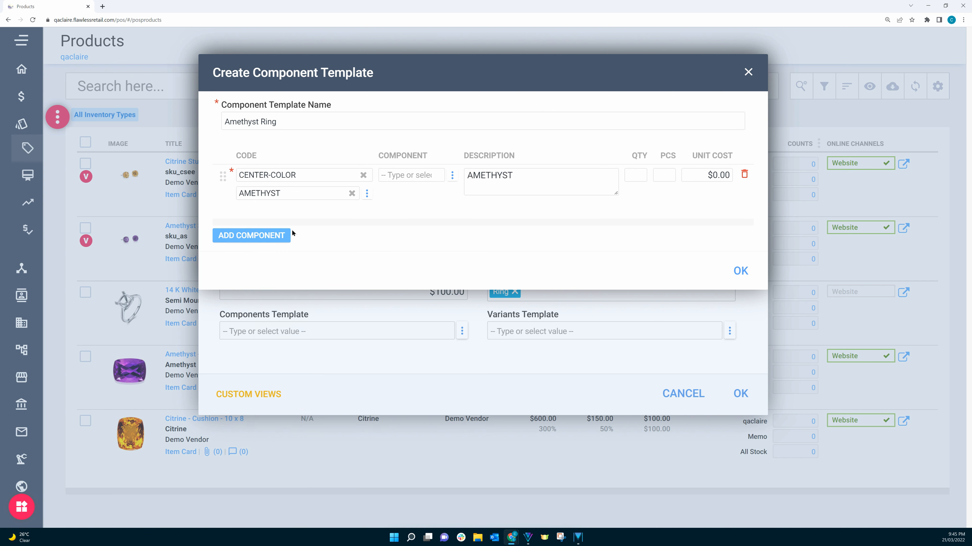
{"action": "left_click", "coordinate": [405, 175]}
{"action": "type", "text": "amethyst"}
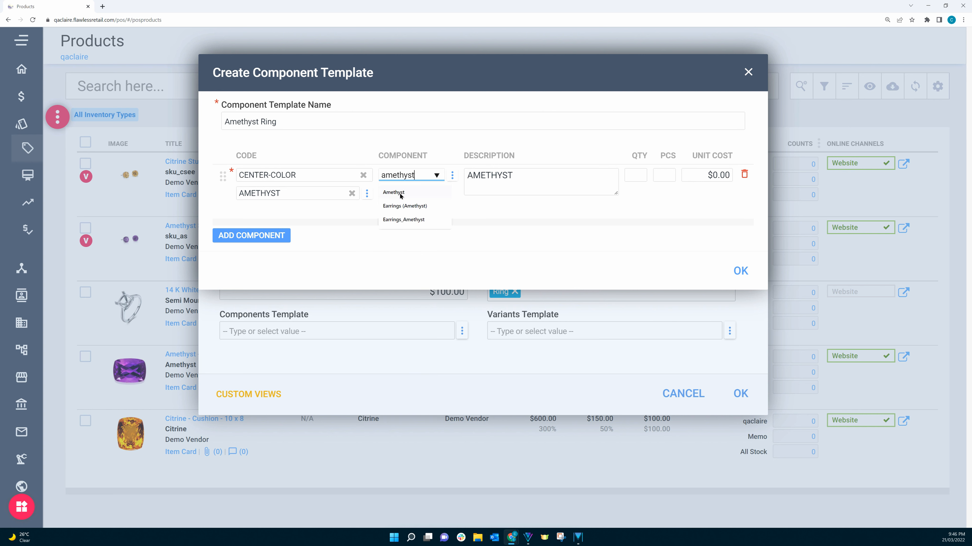
{"action": "left_click", "coordinate": [400, 193]}
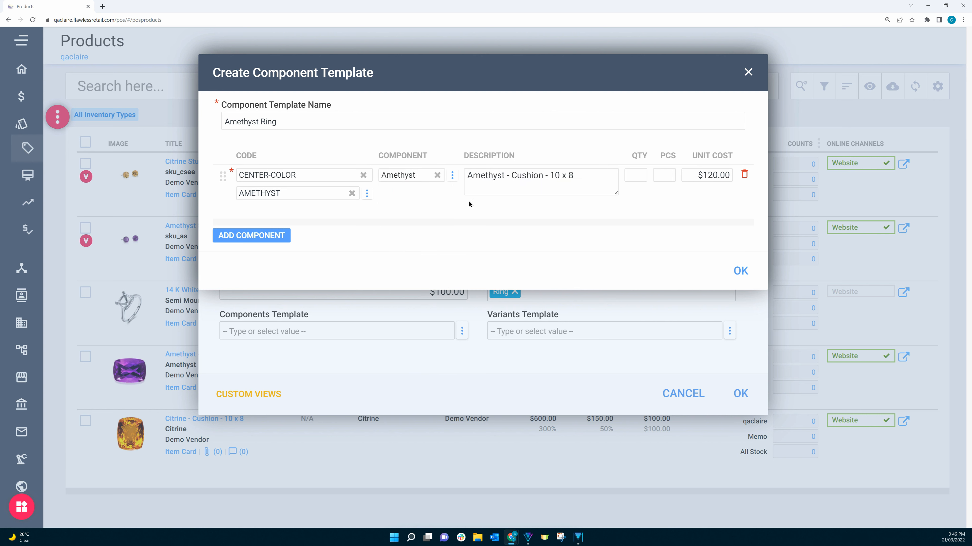
{"action": "left_click", "coordinate": [635, 175]}
{"action": "type", "text": "1"}
Add a second component row with code METAL and 14K - 14K GOLD, linked to Semi Mount (WG), with quantity 1
{"action": "left_click", "coordinate": [275, 238]}
{"action": "left_click", "coordinate": [273, 227]}
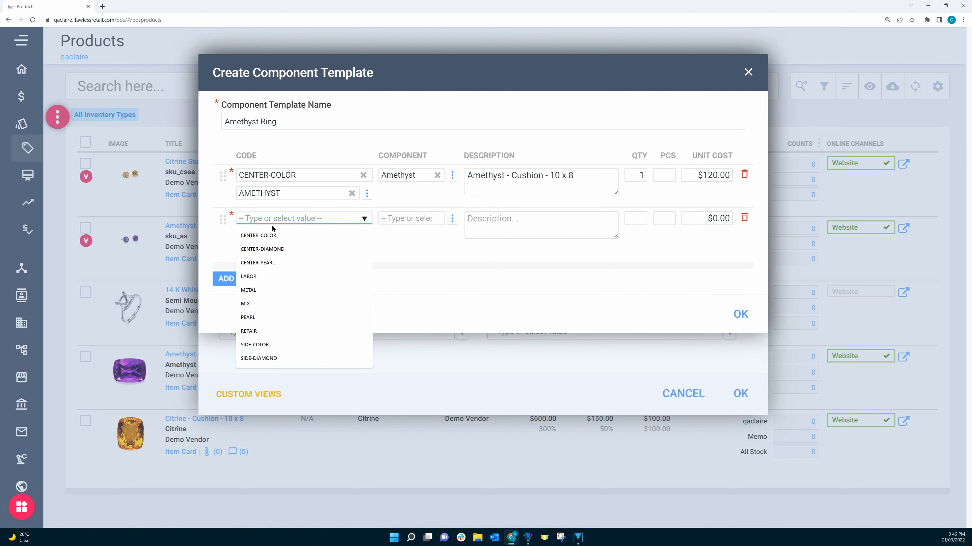
{"action": "left_click", "coordinate": [254, 290]}
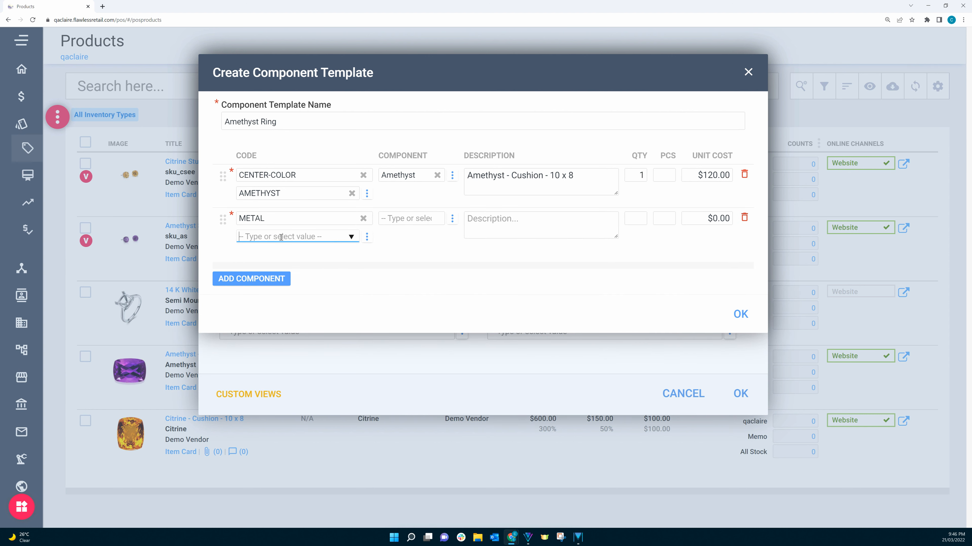
{"action": "left_click", "coordinate": [281, 237]}
{"action": "left_click", "coordinate": [278, 266]}
{"action": "left_click", "coordinate": [387, 221]}
{"action": "type", "text": "se"}
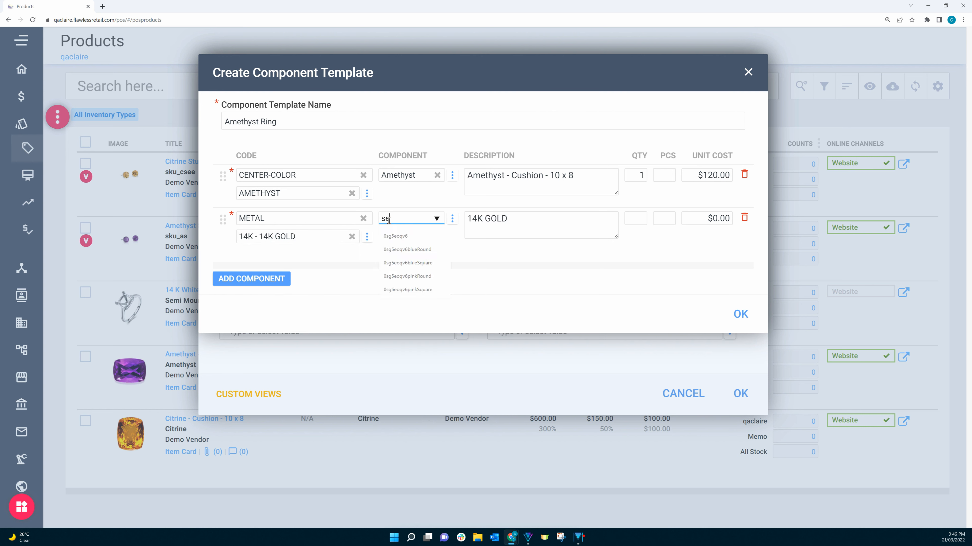
{"action": "type", "text": "mi mount"}
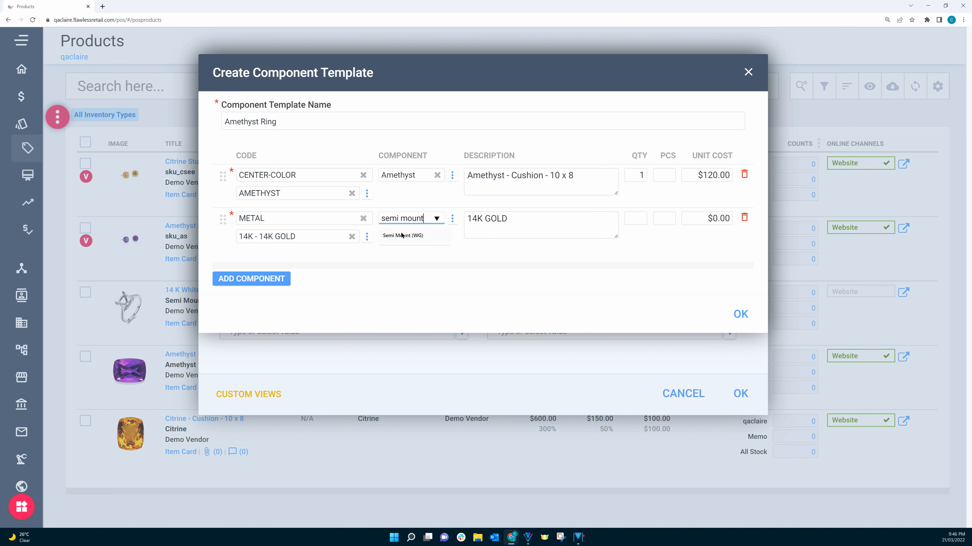
{"action": "left_click", "coordinate": [401, 235]}
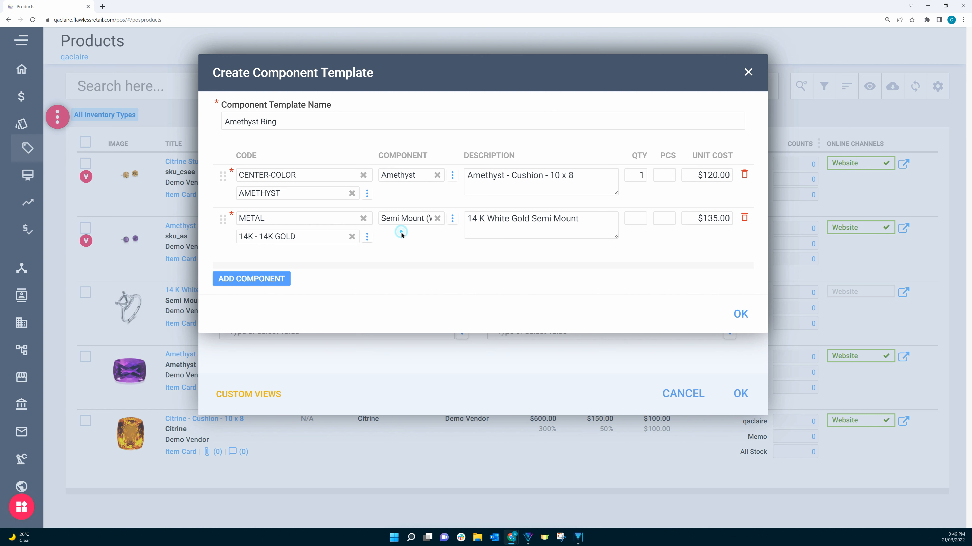
{"action": "left_click", "coordinate": [634, 217]}
{"action": "type", "text": "1"}
Add a LABOR component row with quantity 3 and unit cost $40, and save the component template
{"action": "left_click", "coordinate": [245, 283]}
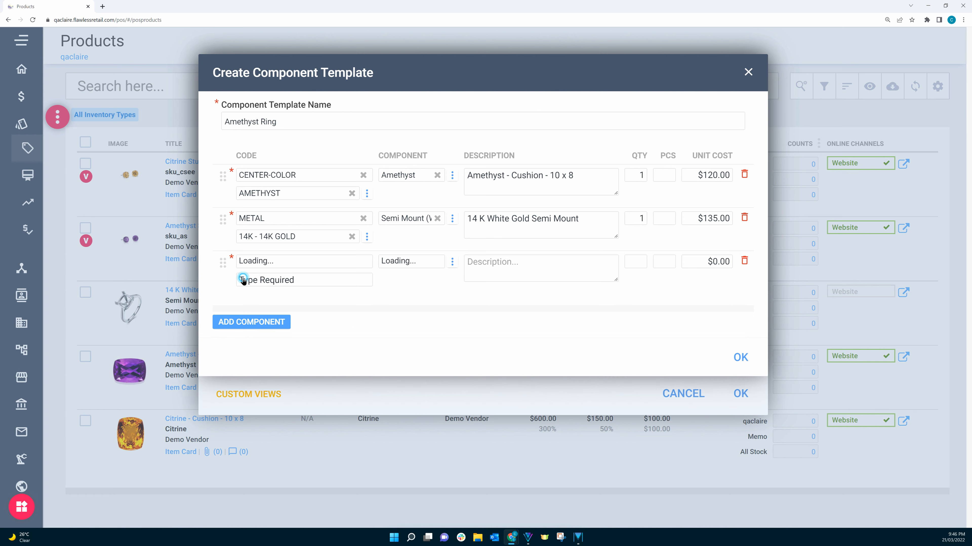
{"action": "left_click", "coordinate": [253, 263]}
{"action": "type", "text": "lab"}
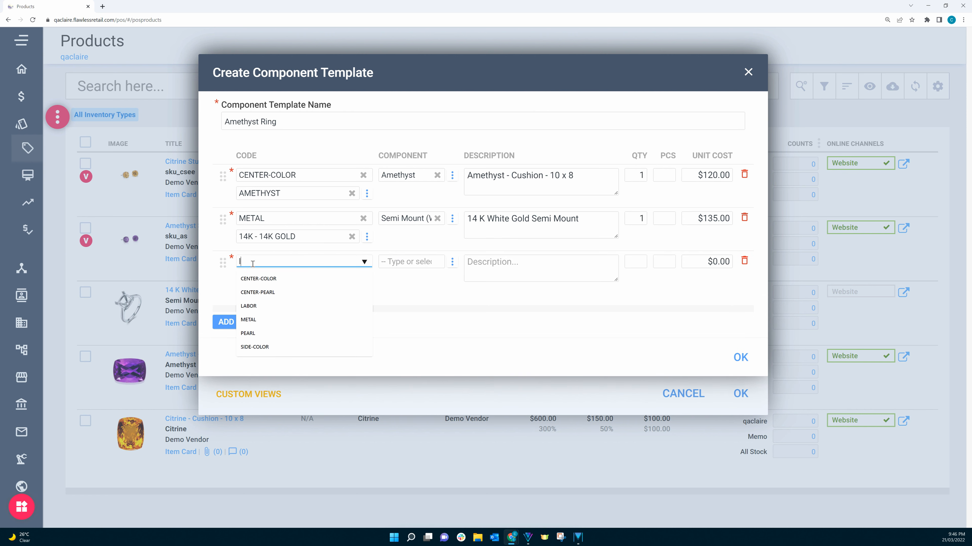
{"action": "left_click", "coordinate": [251, 278]}
{"action": "left_click", "coordinate": [266, 279]}
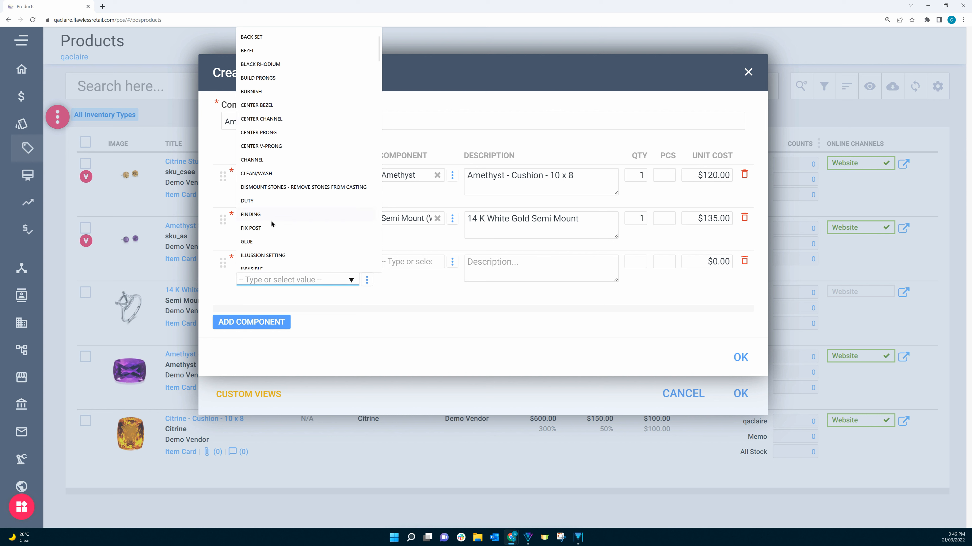
{"action": "left_click", "coordinate": [412, 273]}
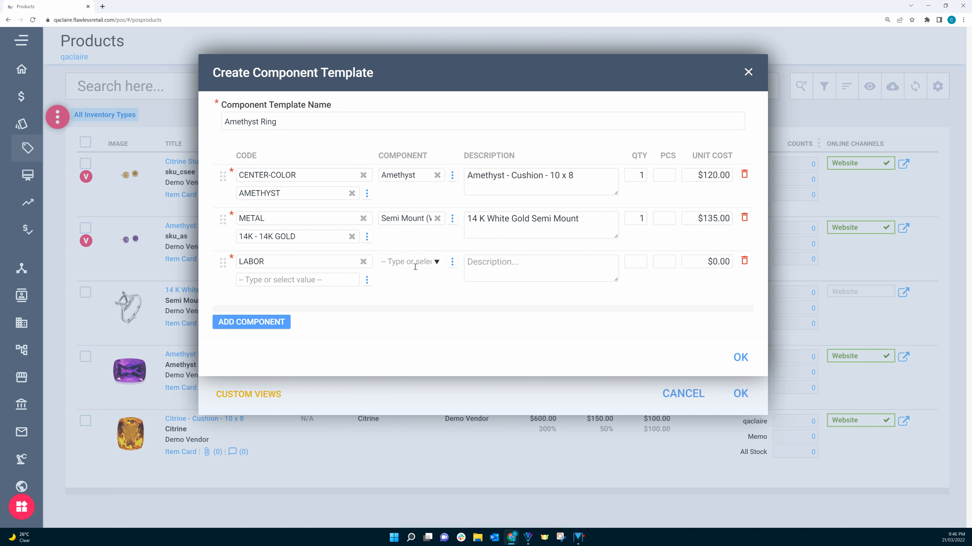
{"action": "left_click", "coordinate": [498, 264]}
{"action": "left_click", "coordinate": [632, 259]}
{"action": "type", "text": "3"}
{"action": "left_click", "coordinate": [697, 260]}
{"action": "type", "text": "40"}
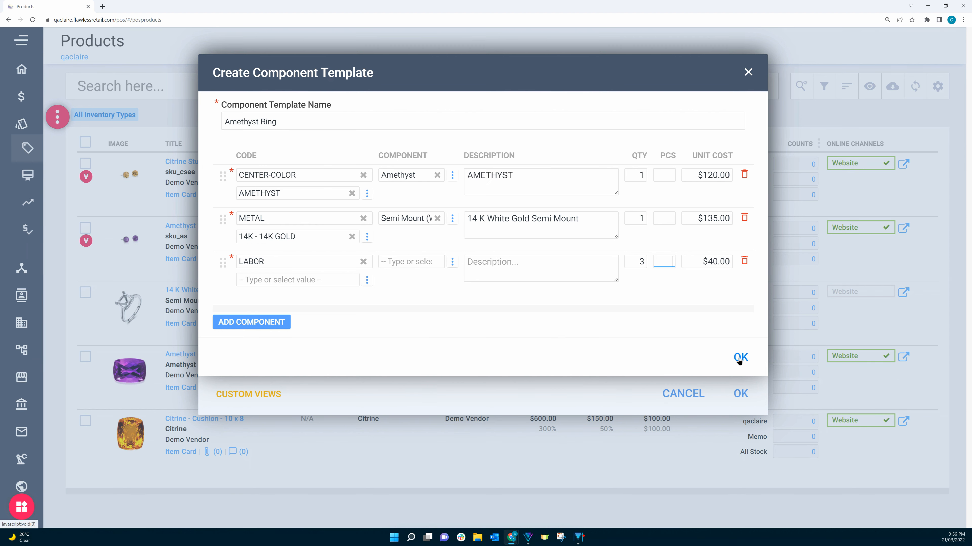
{"action": "left_click", "coordinate": [740, 358]}
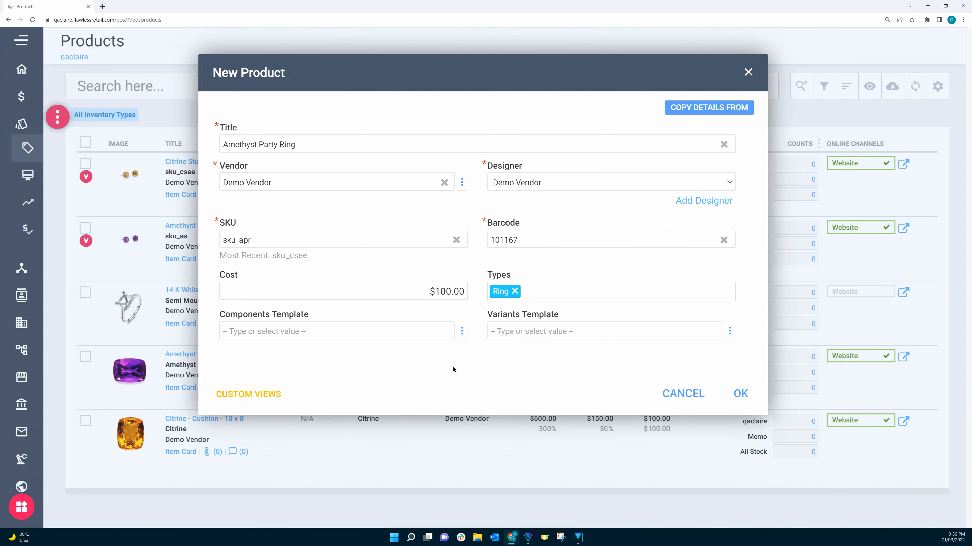
Apply the Amethyst Ring components template and the Gem Stone Type variants template, and create the product
{"action": "left_click", "coordinate": [432, 333]}
{"action": "left_click", "coordinate": [266, 352]}
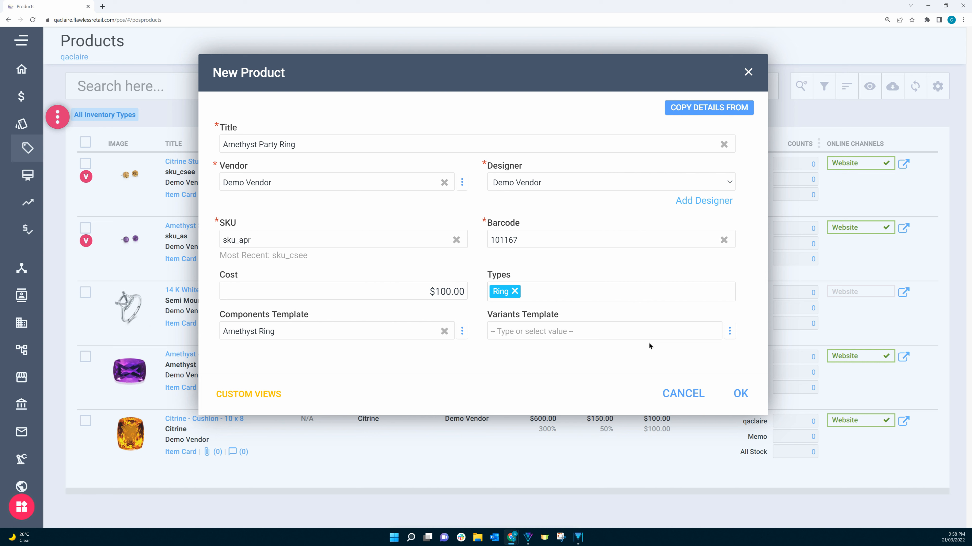
{"action": "left_click", "coordinate": [711, 333]}
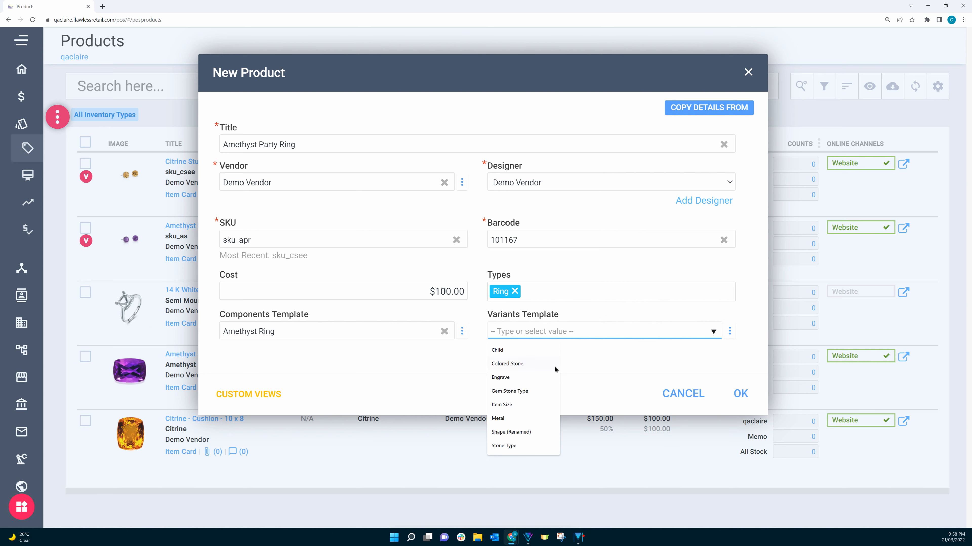
{"action": "left_click", "coordinate": [527, 392]}
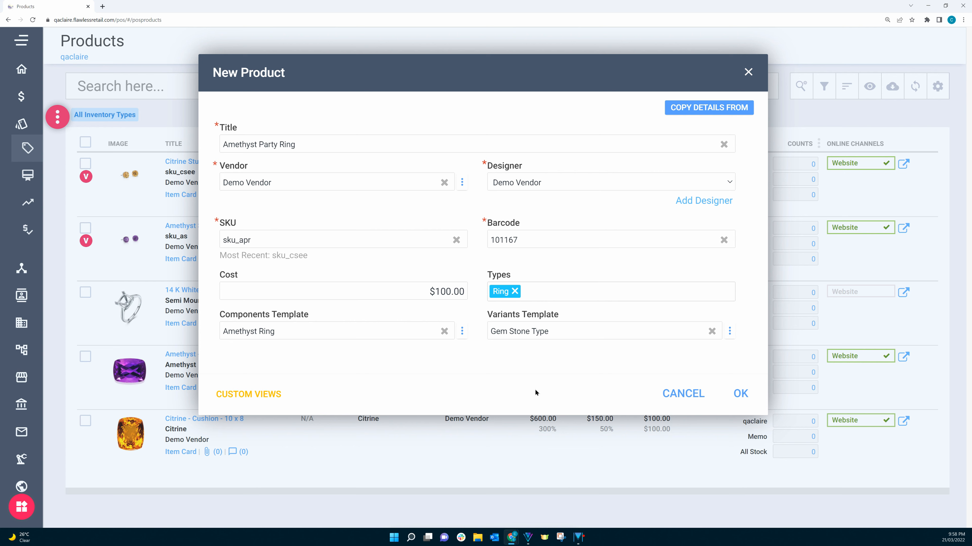
{"action": "left_click", "coordinate": [737, 392]}
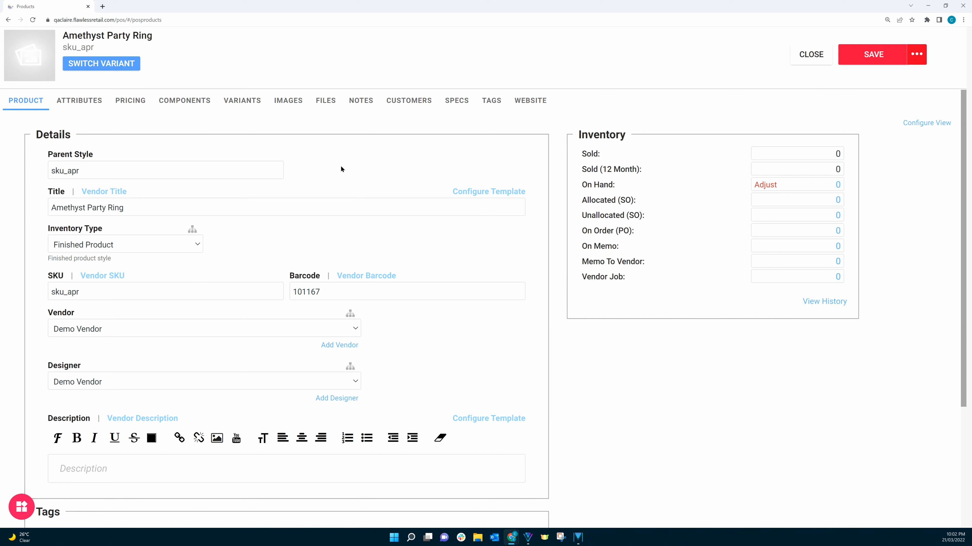
Set the product component behavior of the Amethyst Party Ring to Assembly Product
{"action": "left_click", "coordinate": [187, 101]}
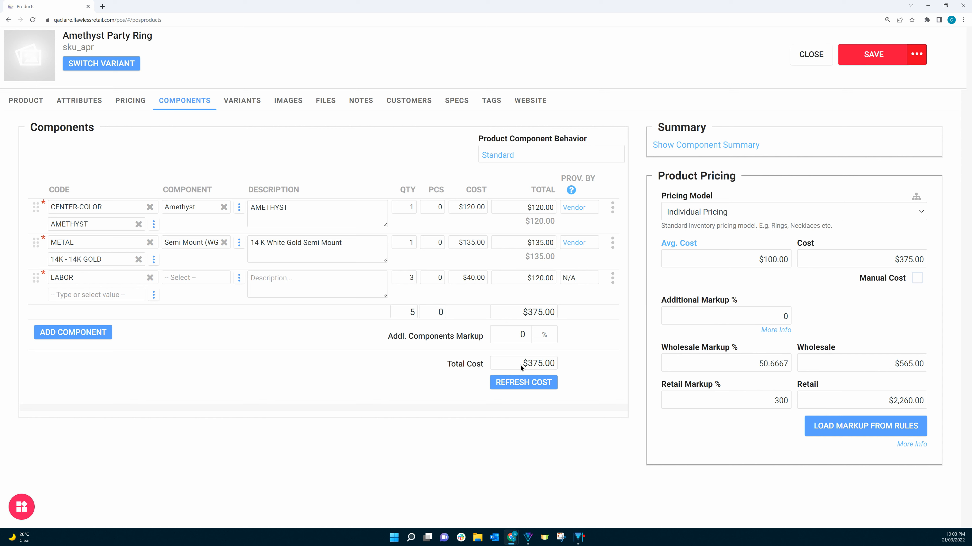
{"action": "left_click", "coordinate": [504, 158]}
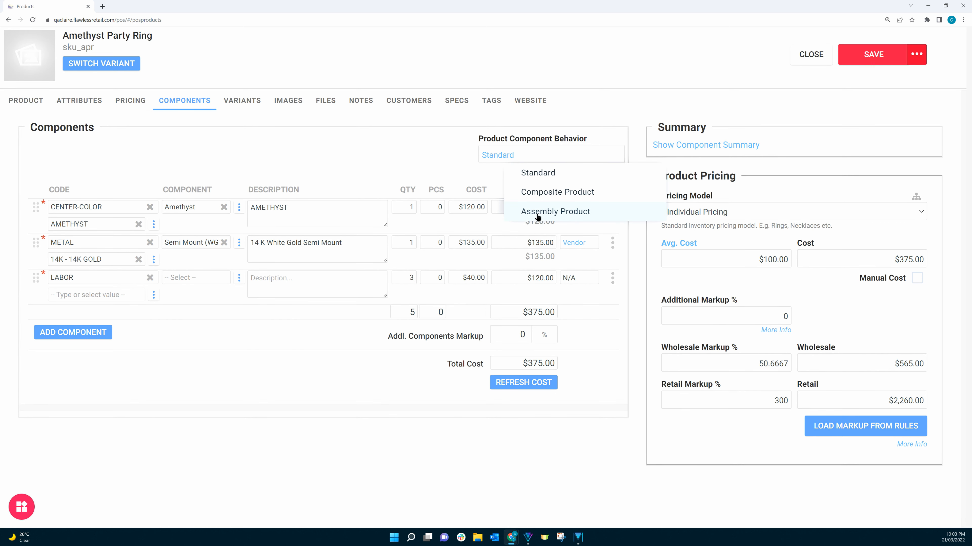
{"action": "left_click", "coordinate": [537, 213]}
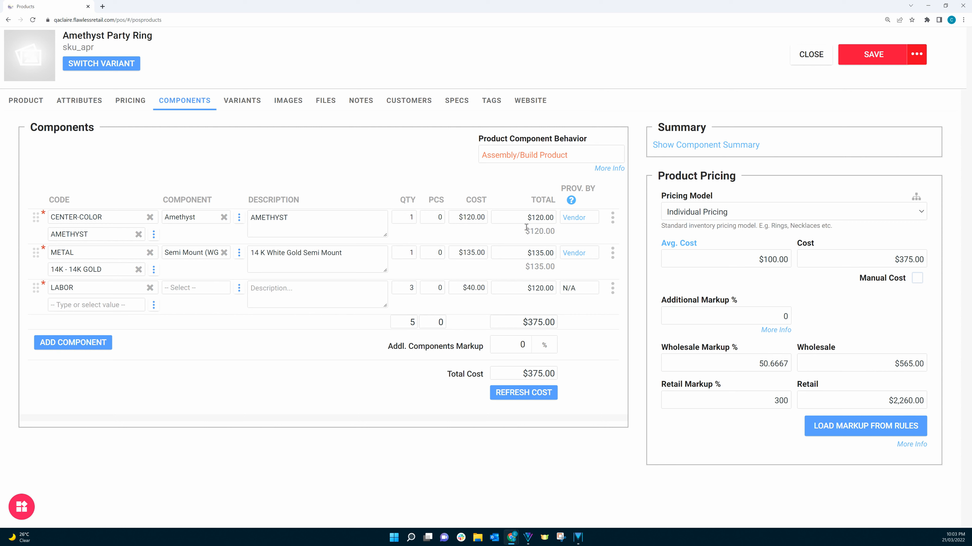
Save the Amethyst Party Ring product and open its pricing details
{"action": "left_click", "coordinate": [867, 56]}
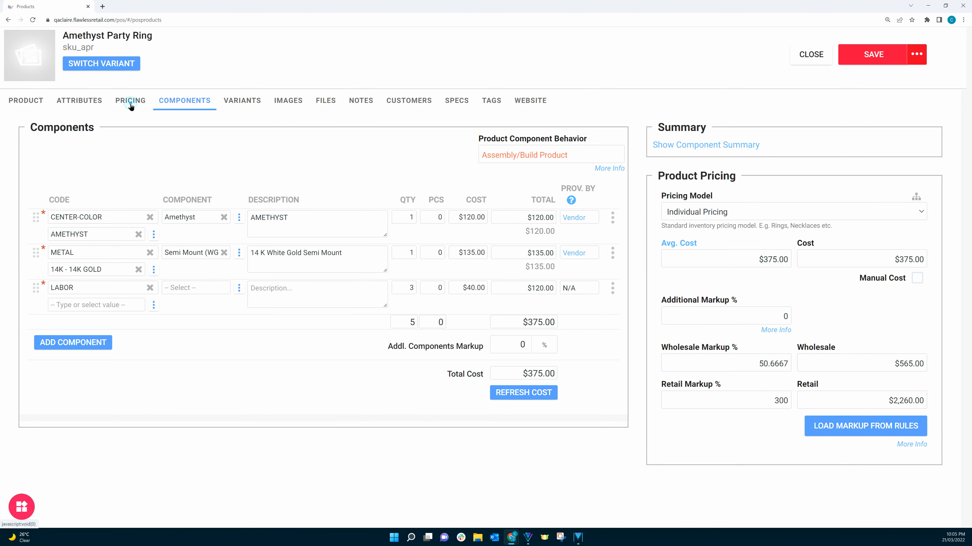
{"action": "left_click", "coordinate": [129, 102]}
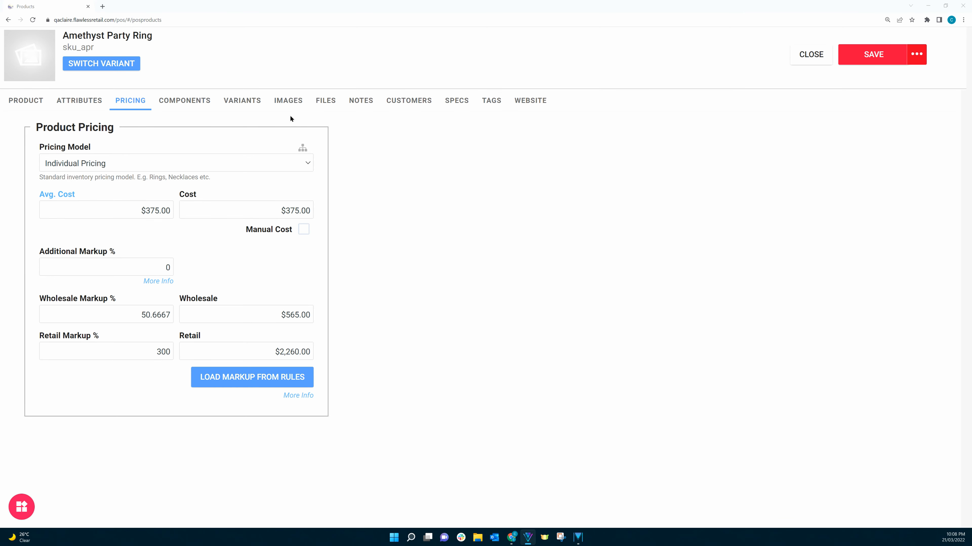
Add the image Amethyst Cushion Coktail Ring.jpg from the desktop Images folder to the Amethyst Party Ring without any image processing
{"action": "left_click", "coordinate": [286, 102]}
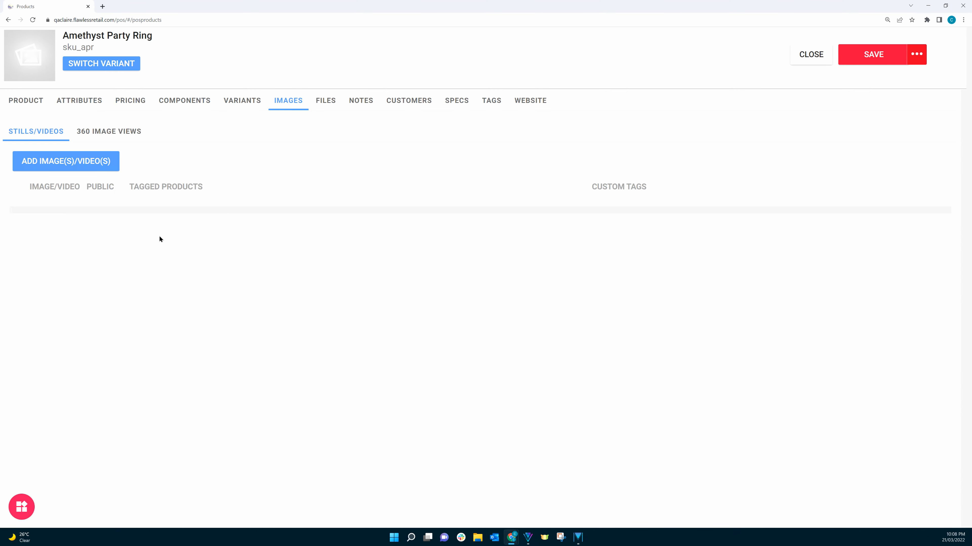
{"action": "left_click", "coordinate": [66, 162]}
{"action": "left_click", "coordinate": [100, 198]}
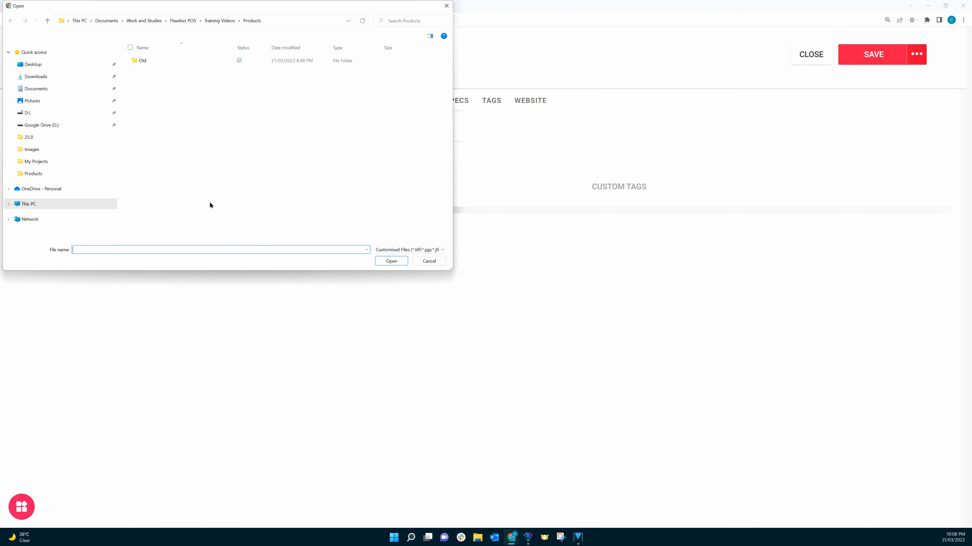
{"action": "left_click", "coordinate": [44, 65]}
{"action": "double_click", "coordinate": [154, 64]}
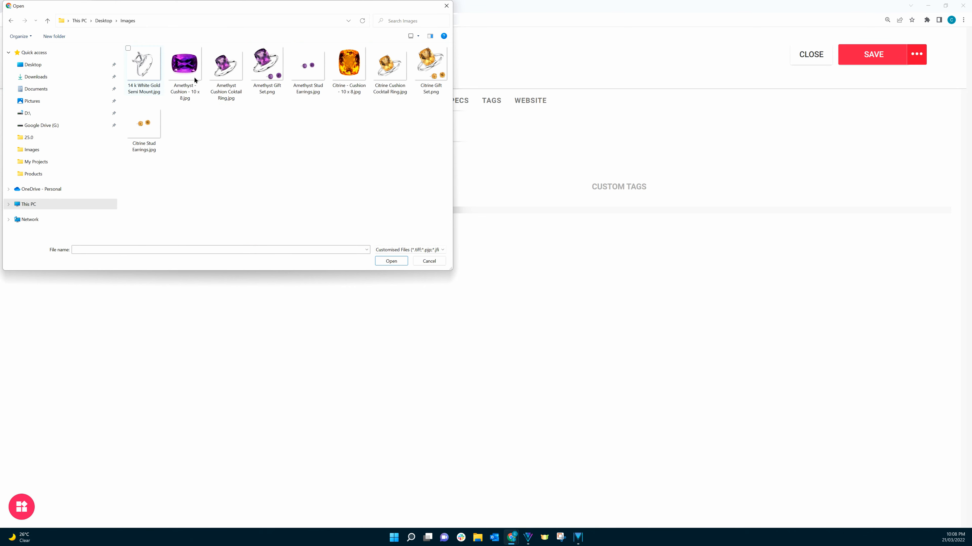
{"action": "left_click", "coordinate": [230, 75]}
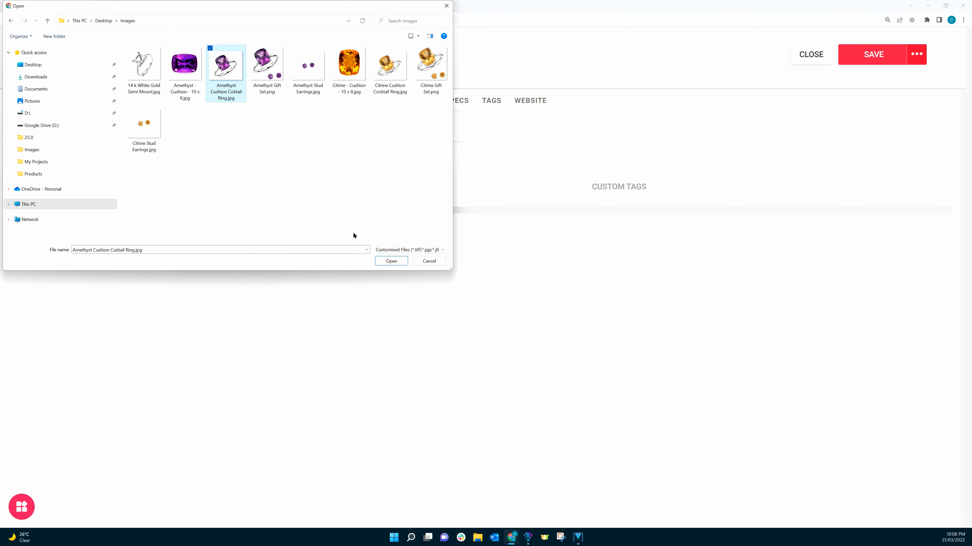
{"action": "left_click", "coordinate": [390, 262]}
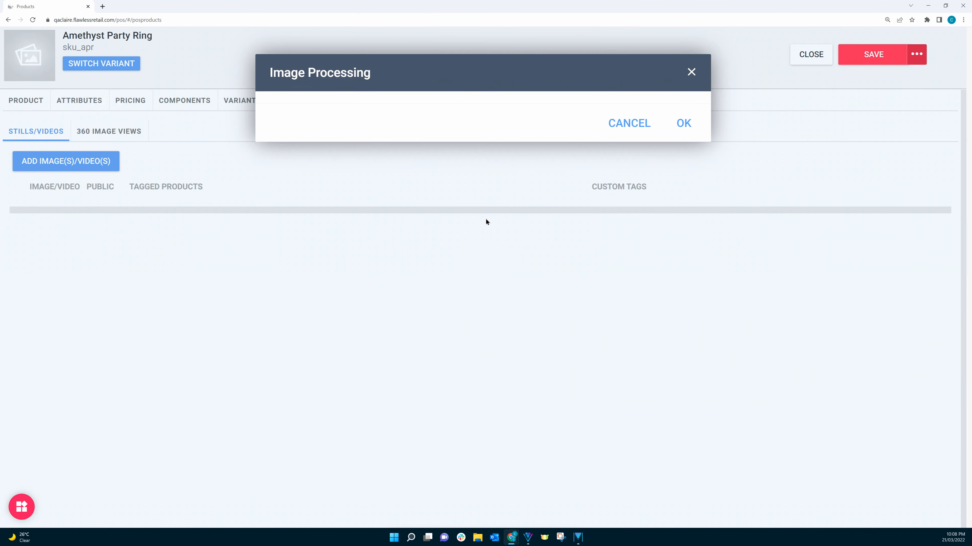
{"action": "left_click", "coordinate": [684, 166]}
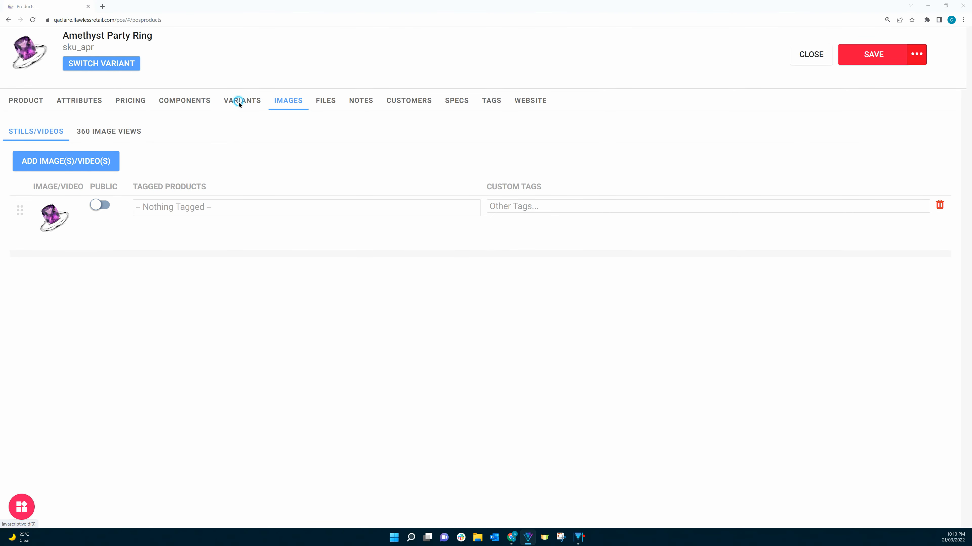
Check which gem options can be assigned to the Amethyst Party Ring variant
{"action": "left_click", "coordinate": [238, 104]}
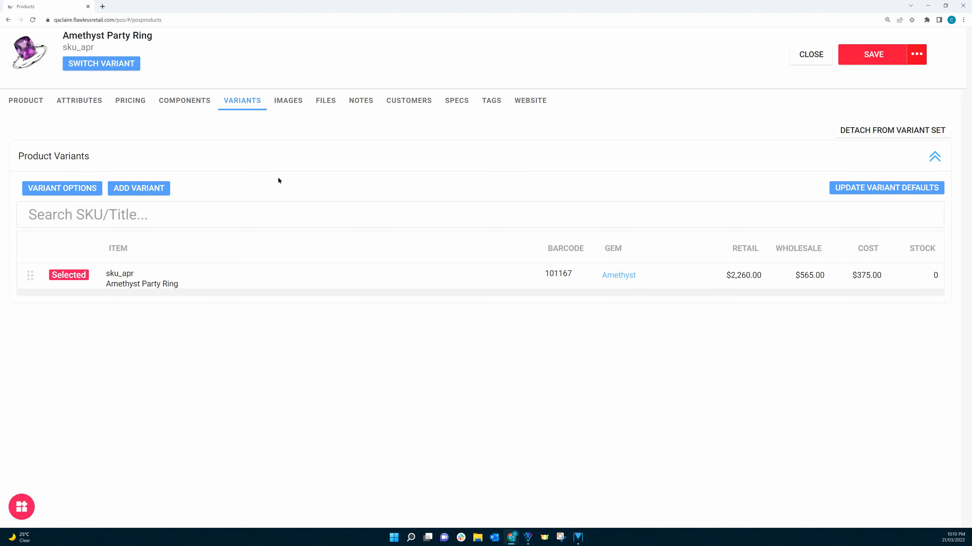
{"action": "left_click", "coordinate": [616, 278]}
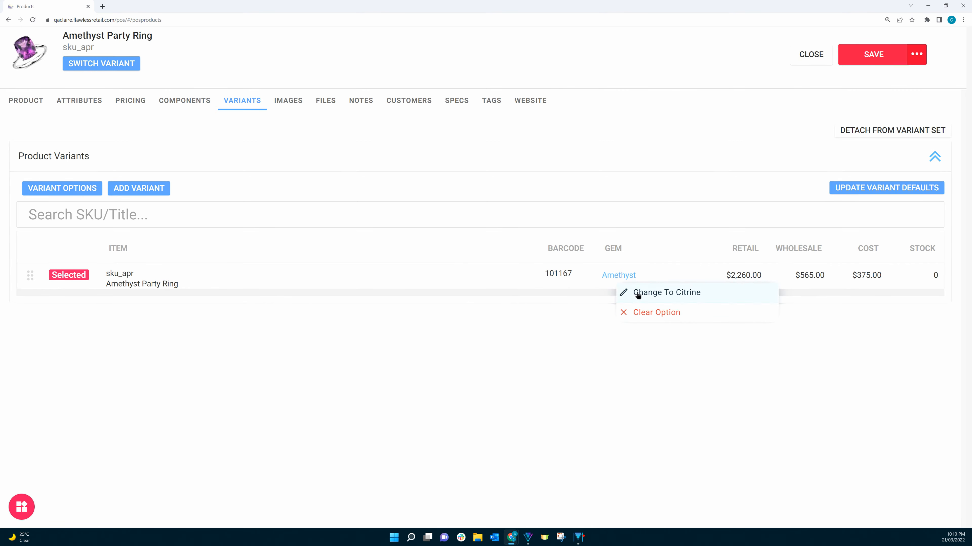
{"action": "left_click", "coordinate": [514, 328]}
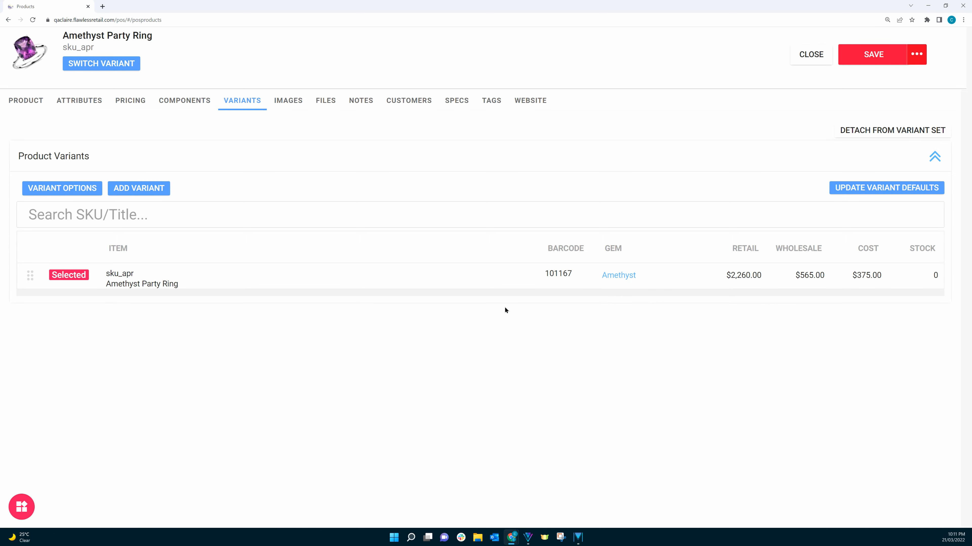
Start a new variant with Create Simple View, titled Citrine Party Ring and with the SKU sku_cpr
{"action": "left_click", "coordinate": [133, 191]}
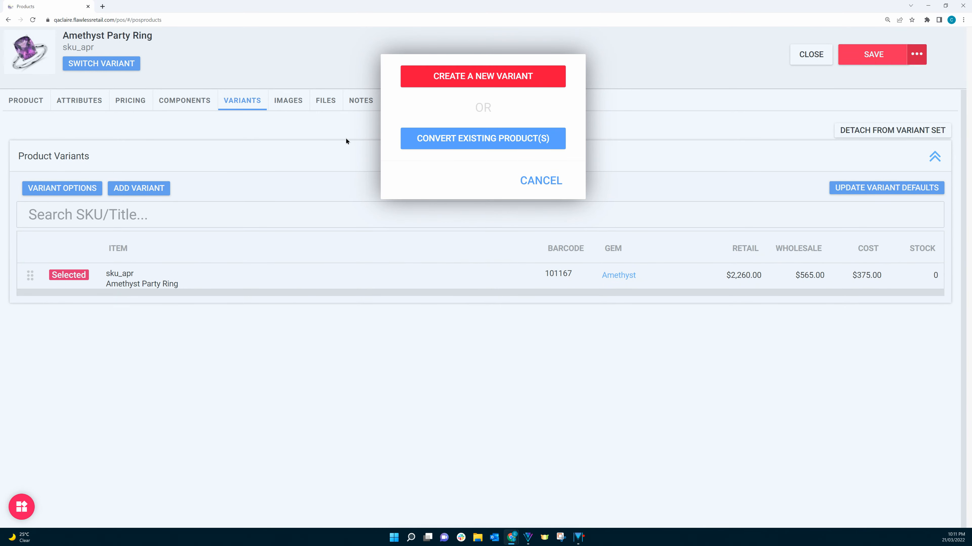
{"action": "left_click", "coordinate": [482, 76]}
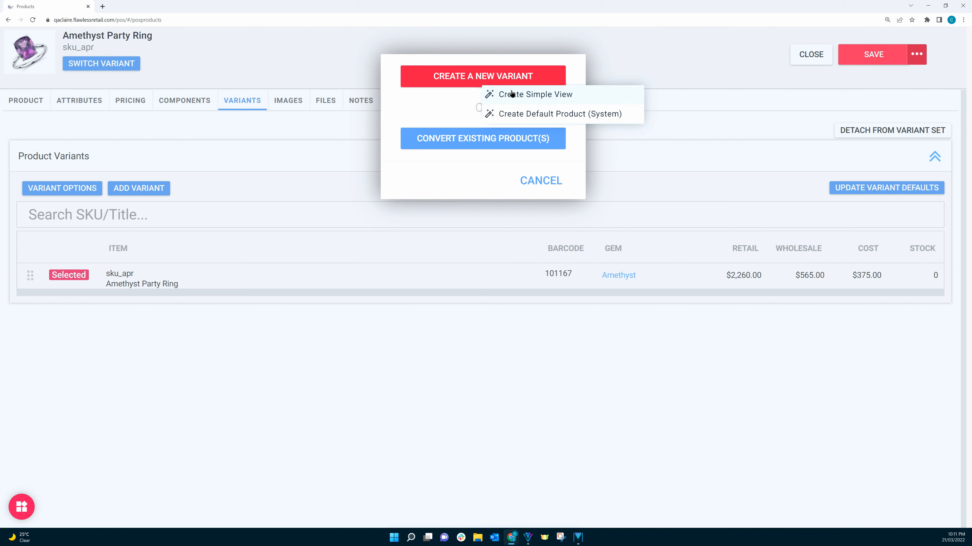
{"action": "left_click", "coordinate": [547, 95]}
{"action": "double_click", "coordinate": [250, 144]}
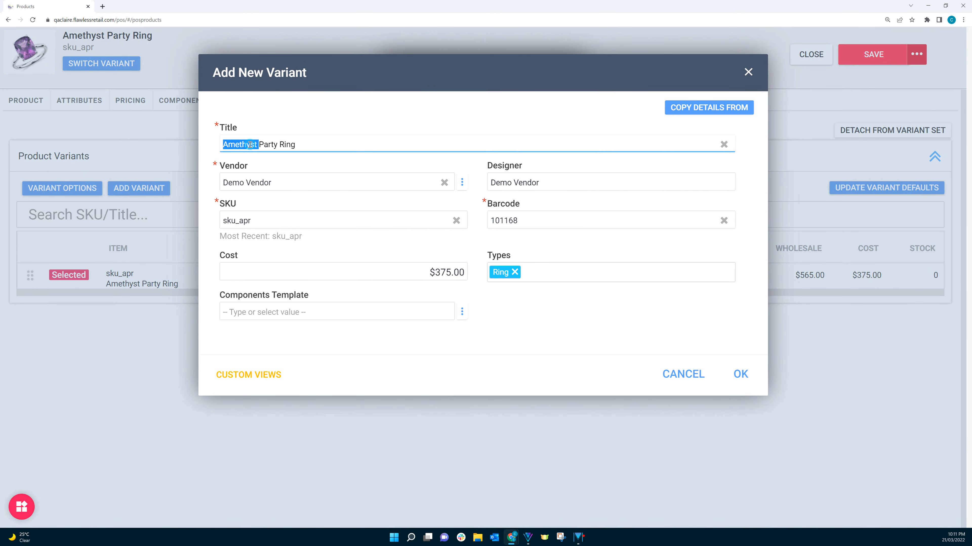
{"action": "type", "text": "Citrine"}
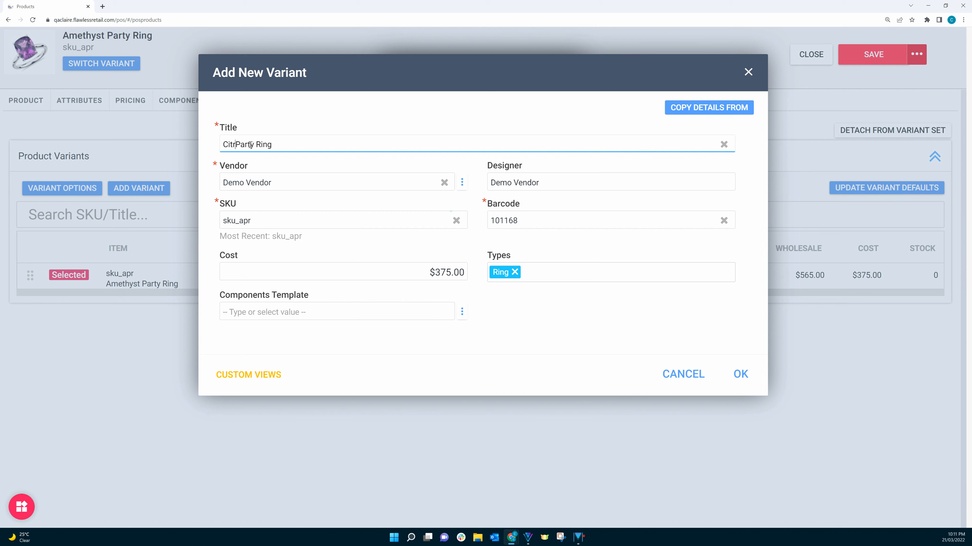
{"action": "left_click", "coordinate": [244, 219]}
{"action": "key", "text": "BackSpace"}
{"action": "type", "text": "c"}
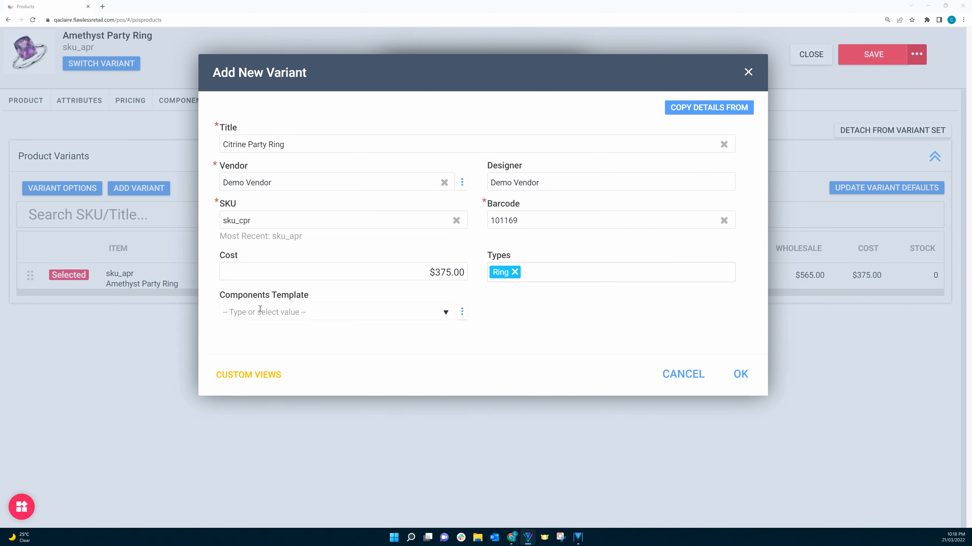
Create the variant with the Citrine Ring components template and change its gem option to Citrine
{"action": "left_click", "coordinate": [260, 309]}
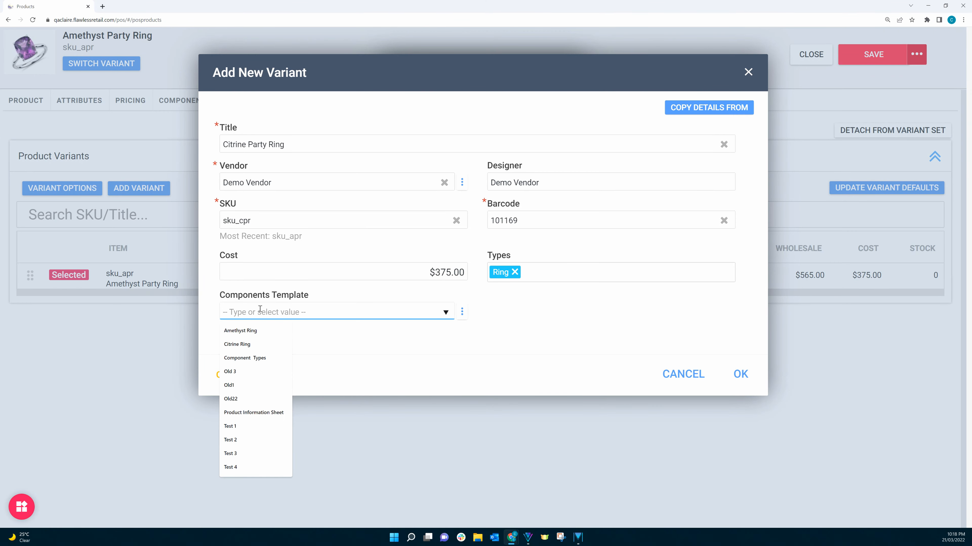
{"action": "left_click", "coordinate": [243, 345]}
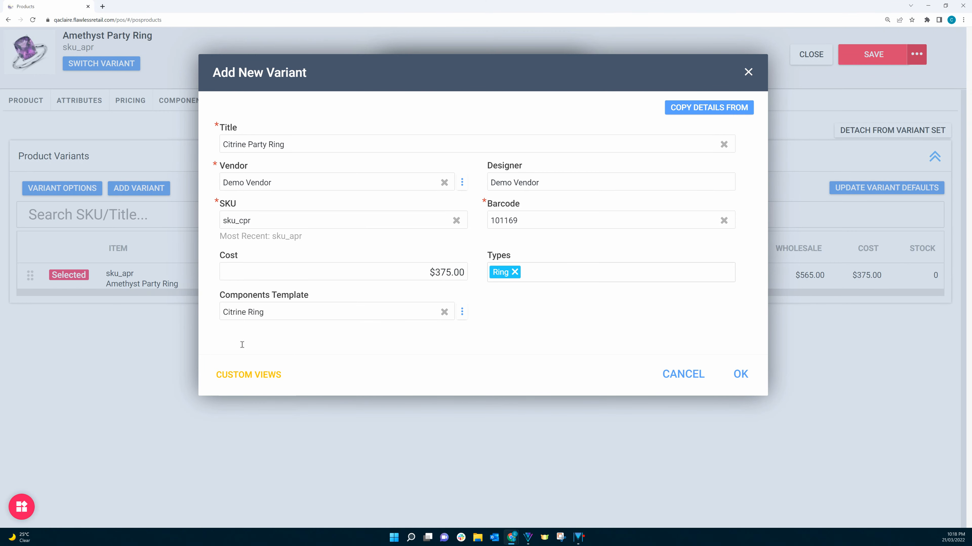
{"action": "left_click", "coordinate": [740, 373]}
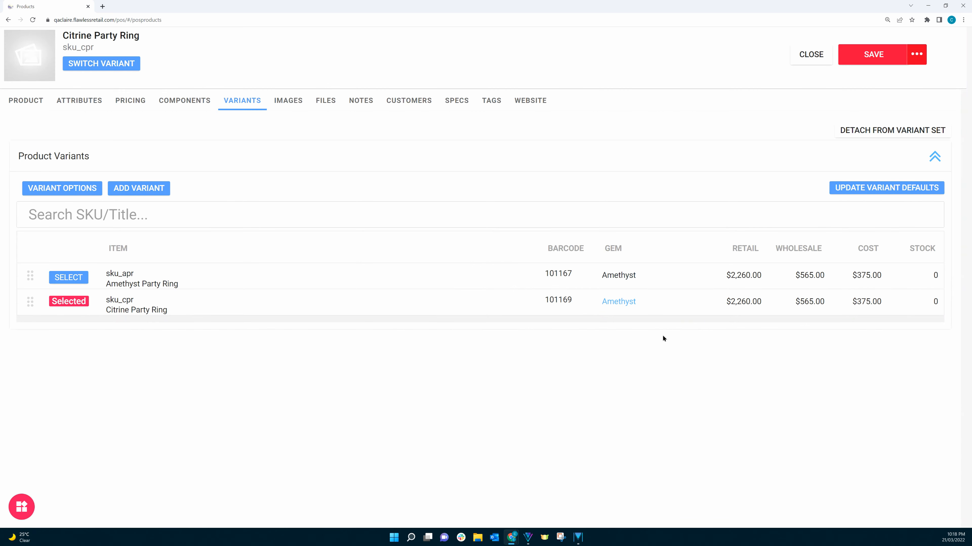
{"action": "left_click", "coordinate": [623, 303]}
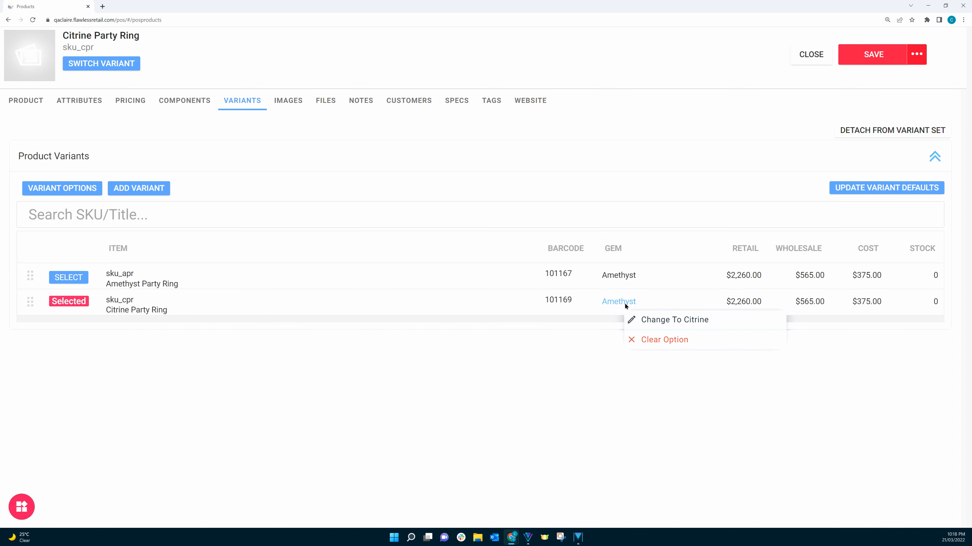
{"action": "left_click", "coordinate": [666, 320]}
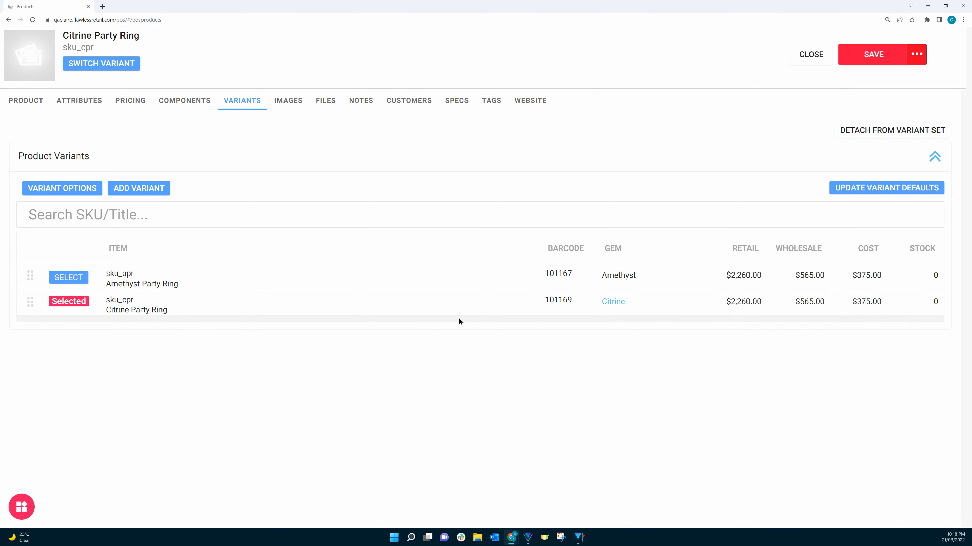
Add the image Citrine Cushion Cocktail Ring.jpg to the Citrine Party Ring without any image processing
{"action": "left_click", "coordinate": [286, 101]}
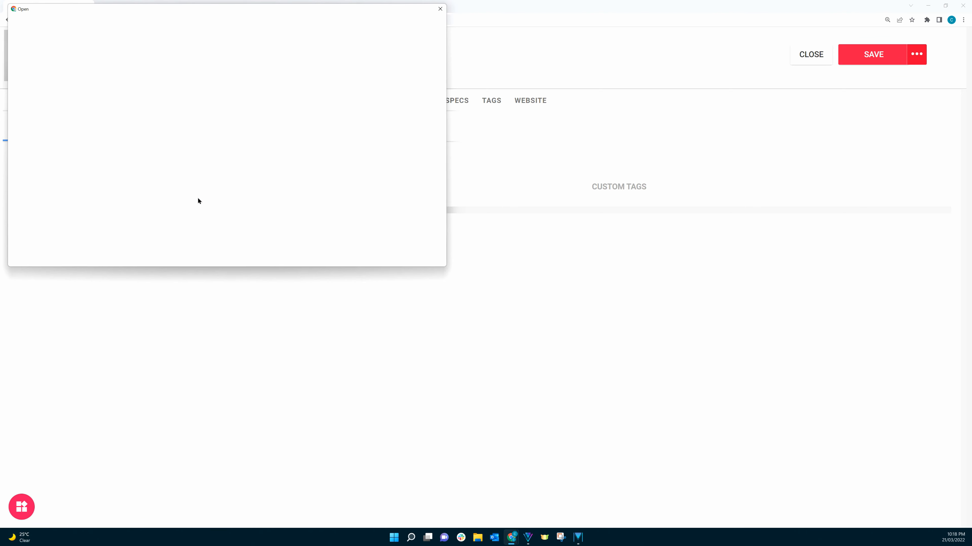
{"action": "left_click", "coordinate": [390, 72]}
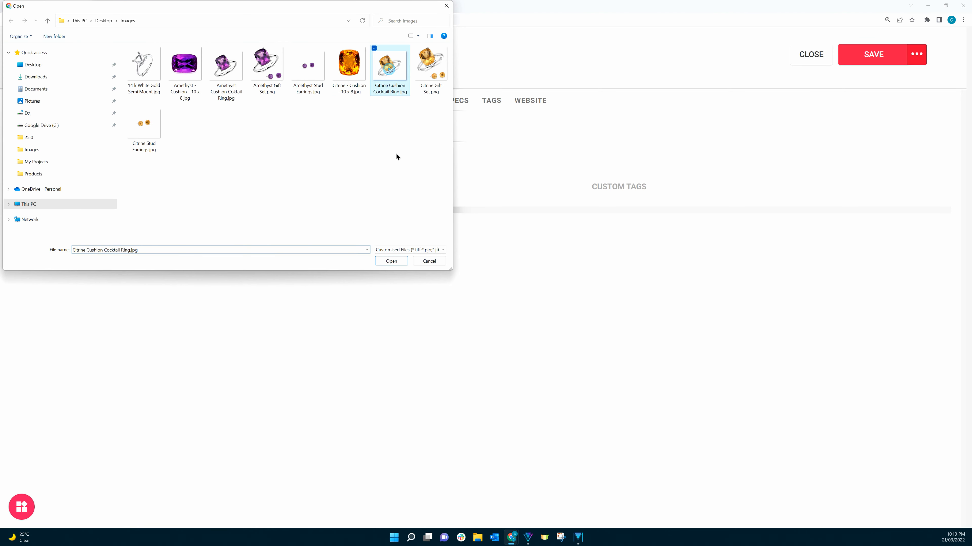
{"action": "left_click", "coordinate": [394, 262]}
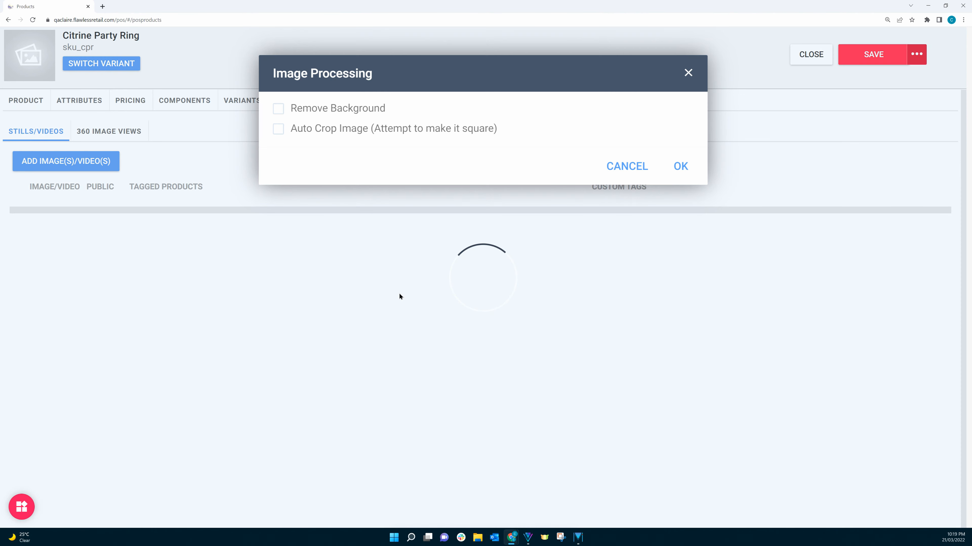
{"action": "left_click", "coordinate": [683, 167]}
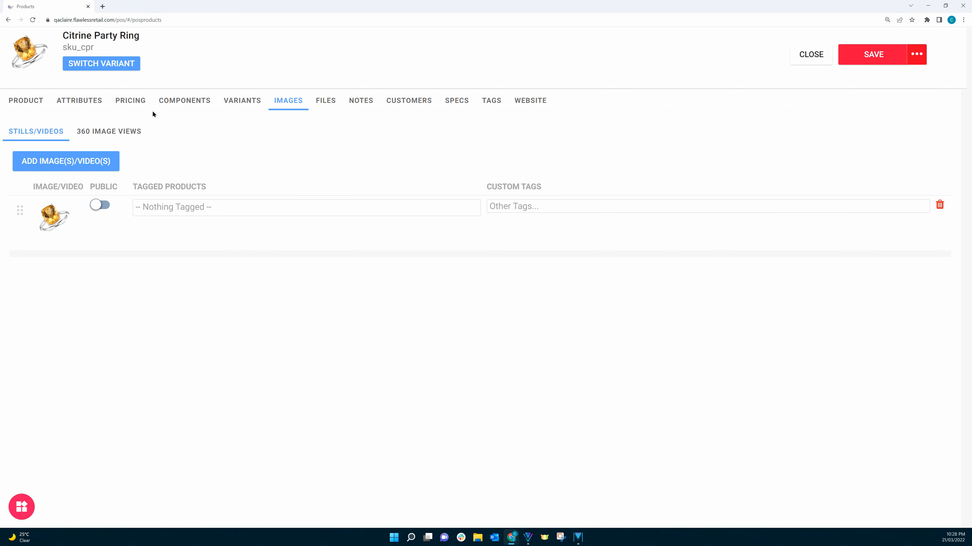
Set the Citrine Party Ring's product component behavior to Assembly Product, then save and close the product
{"action": "left_click", "coordinate": [170, 104]}
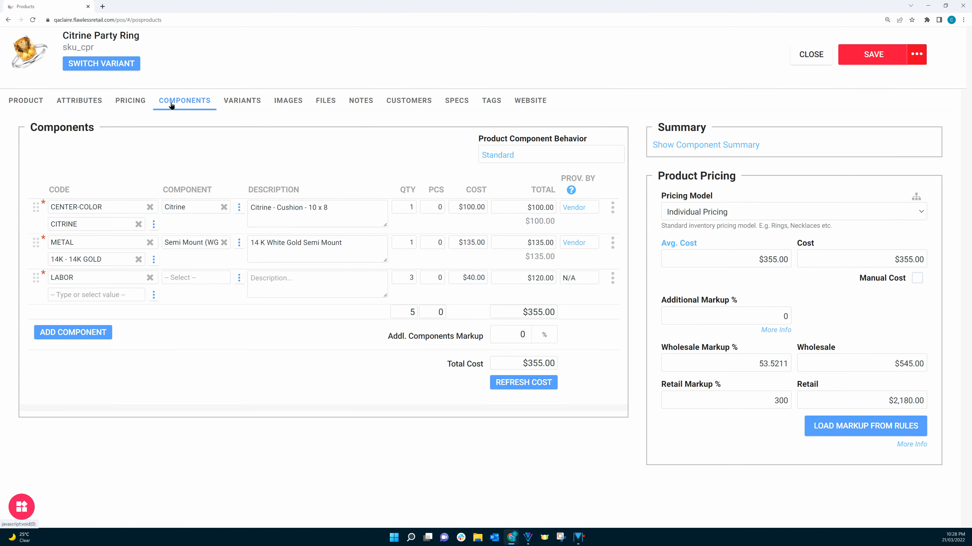
{"action": "left_click", "coordinate": [493, 155]}
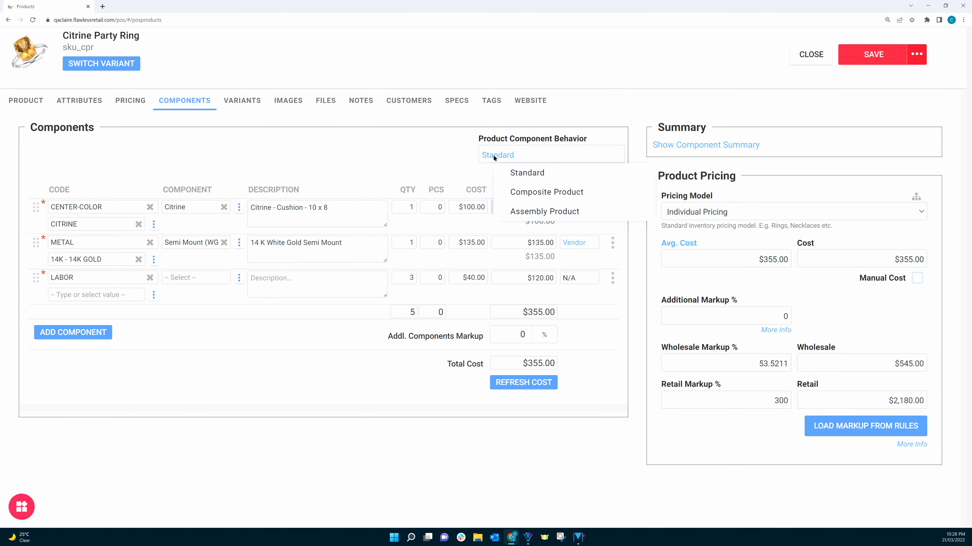
{"action": "left_click", "coordinate": [543, 213]}
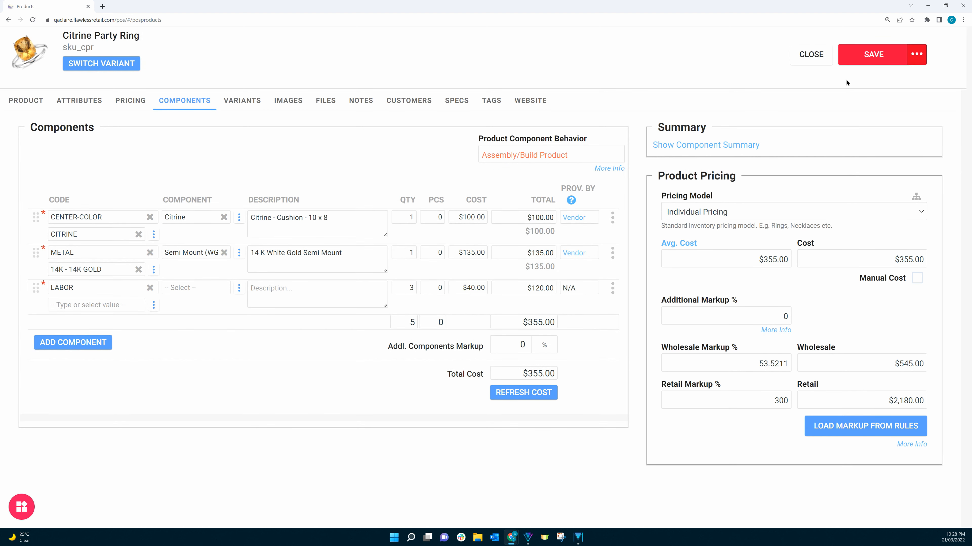
{"action": "left_click", "coordinate": [868, 55]}
{"action": "left_click", "coordinate": [816, 53]}
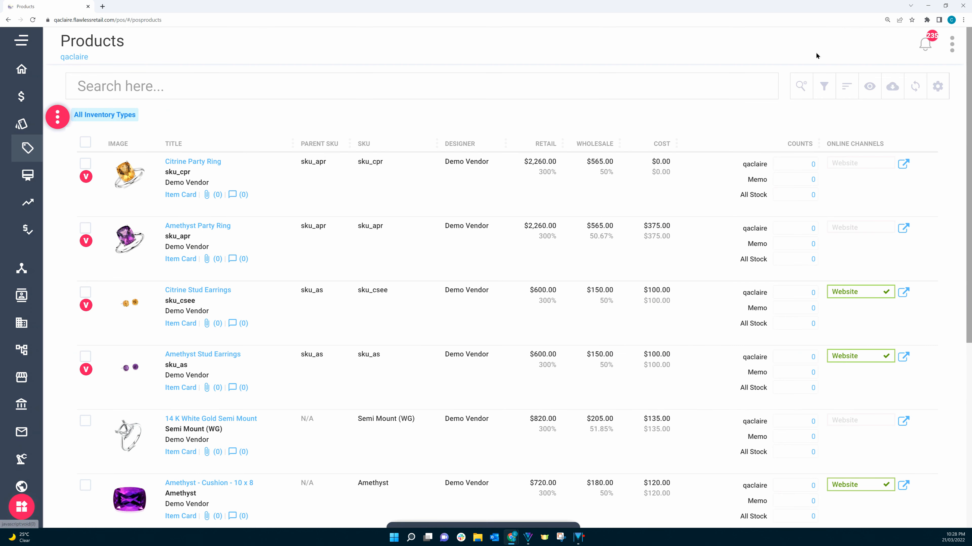